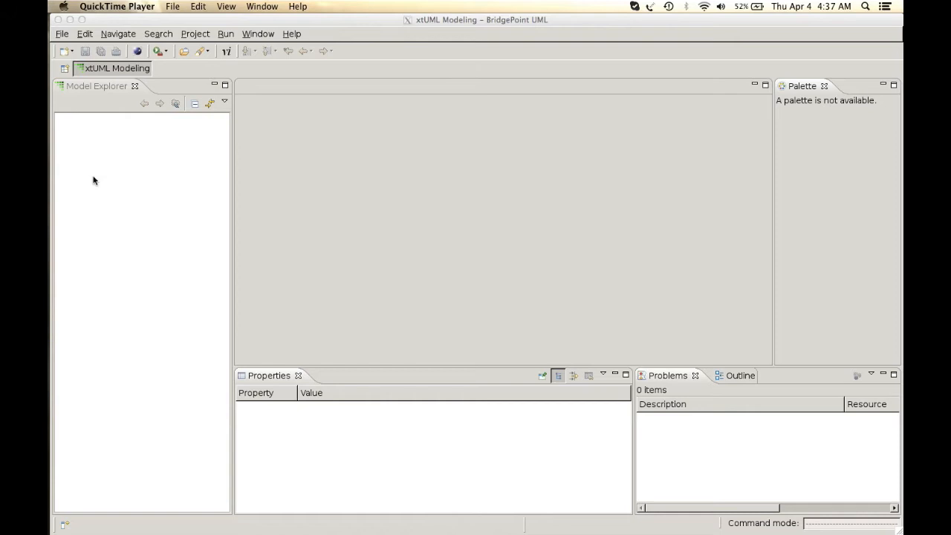
Create a new xtUML project named swap in the default location, using the C Model Compiler (Binary).
click(93, 180)
right_click(93, 180)
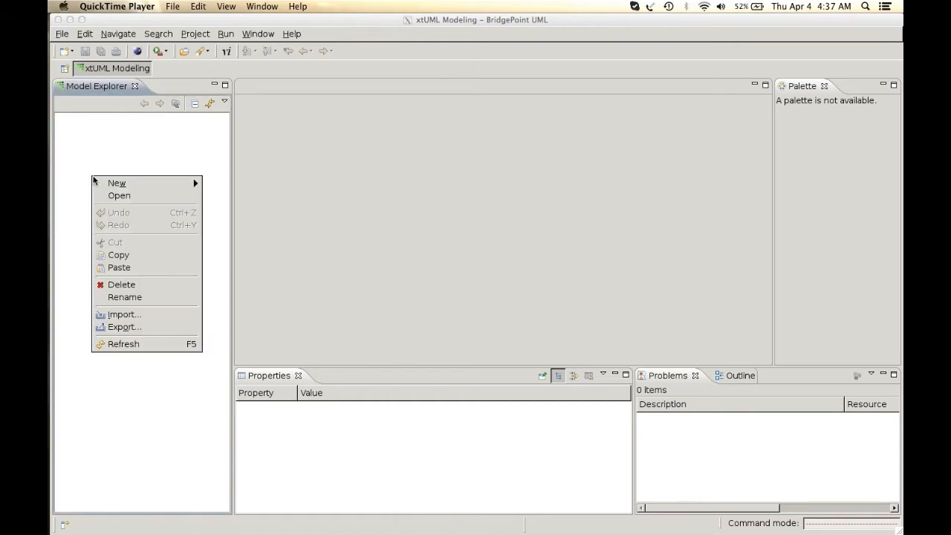
mouse_move(123, 186)
click(250, 186)
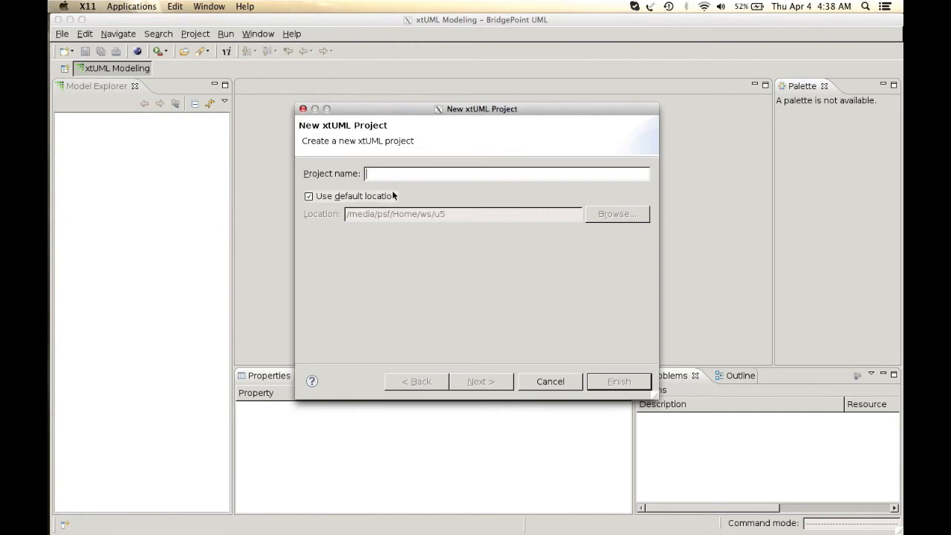
text(swap)
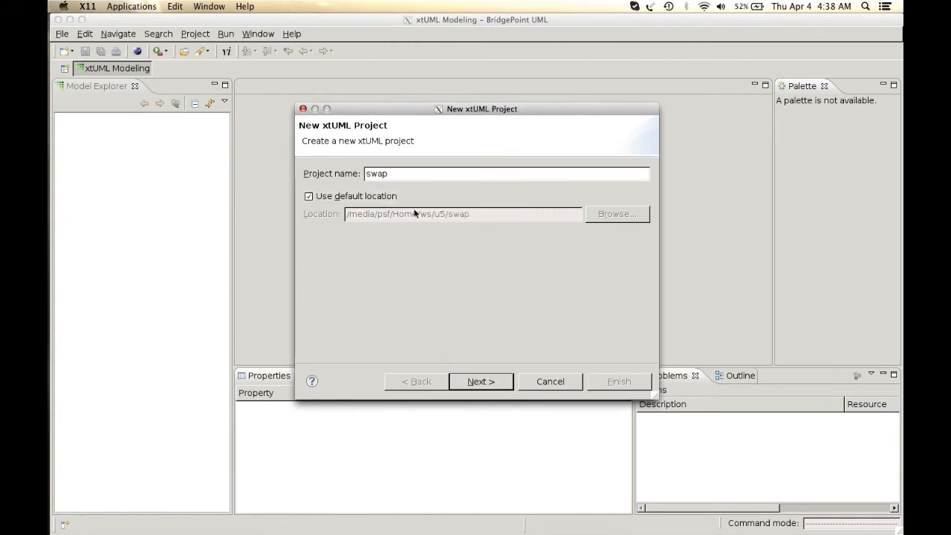
click(487, 383)
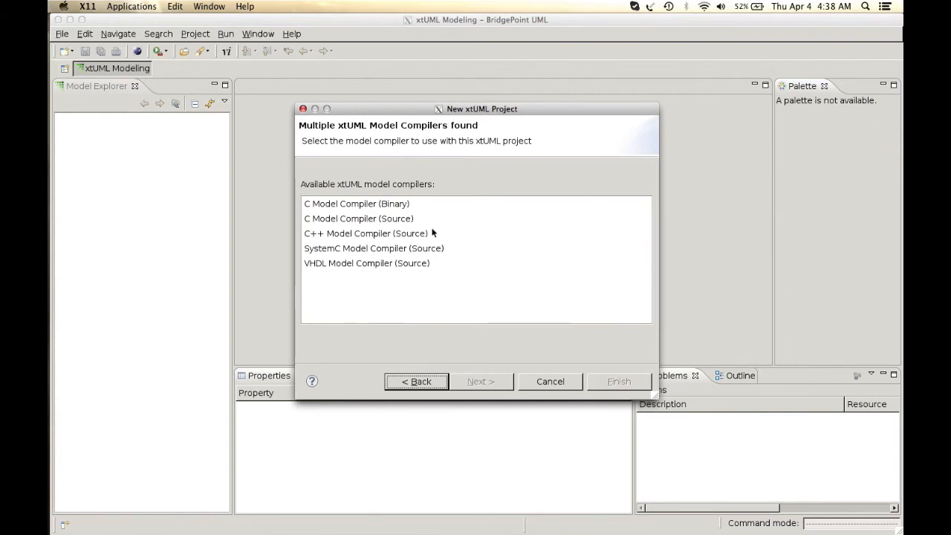
click(388, 206)
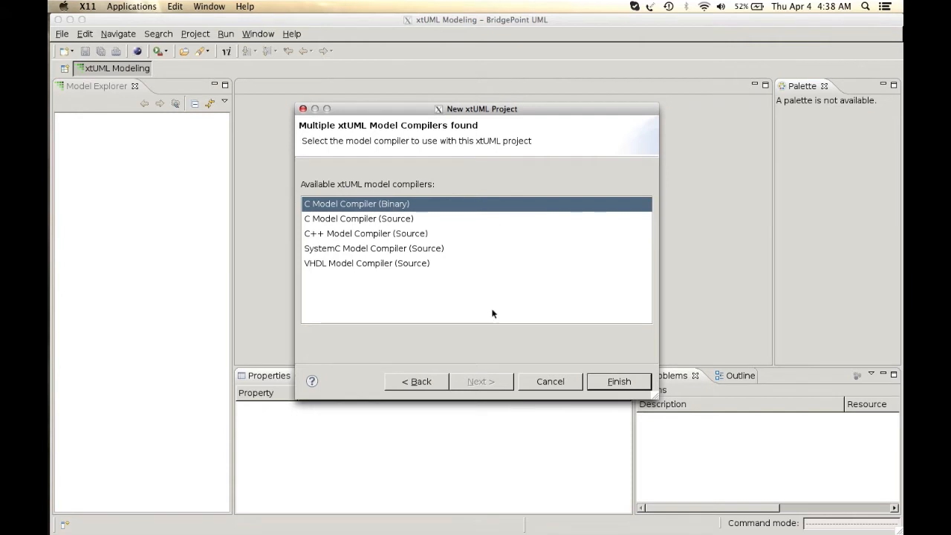
click(616, 382)
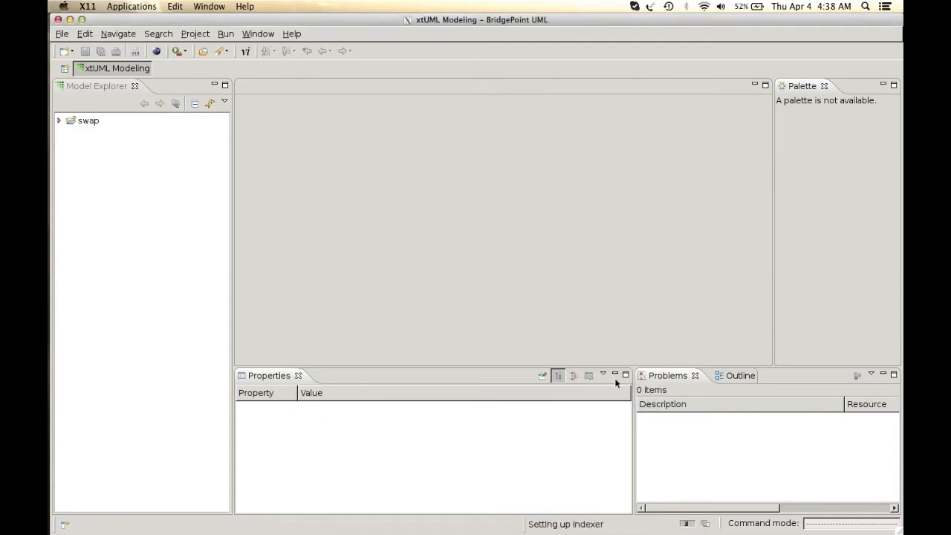
Open the swap project's system model diagram and add a package named components.
click(79, 119)
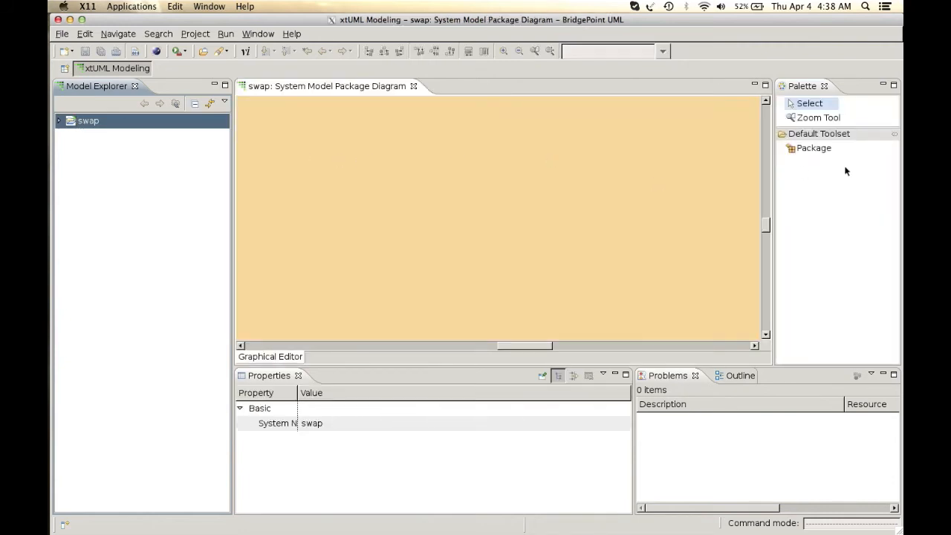
click(814, 150)
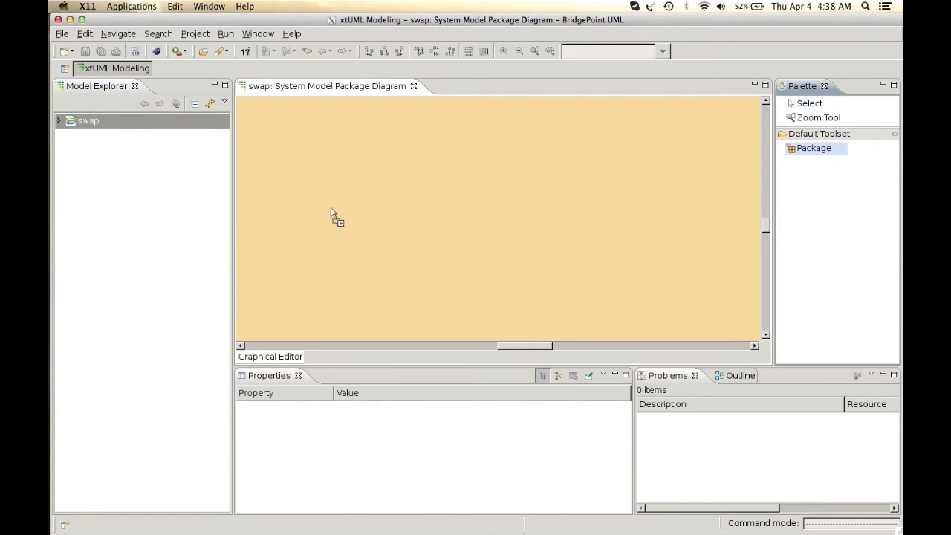
click(309, 201)
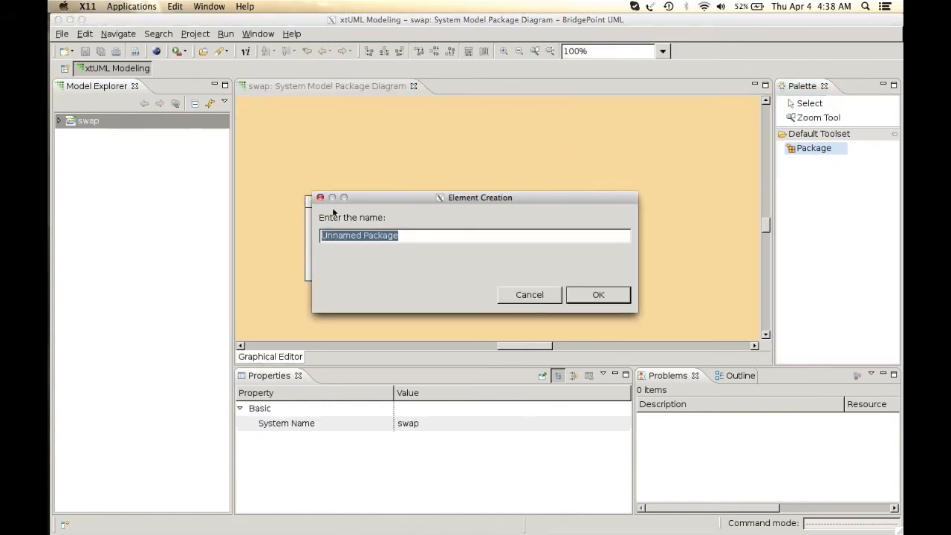
text(comp)
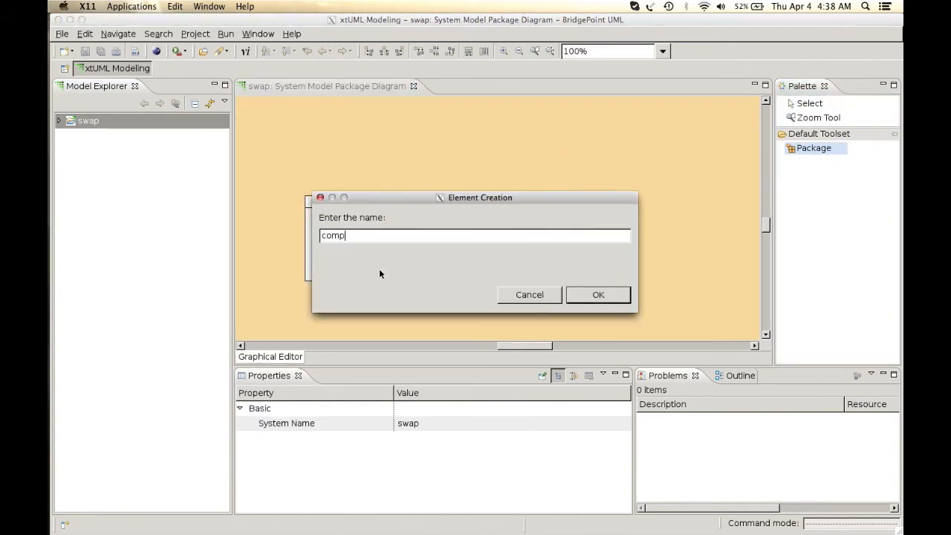
text(onents)
key(Return)
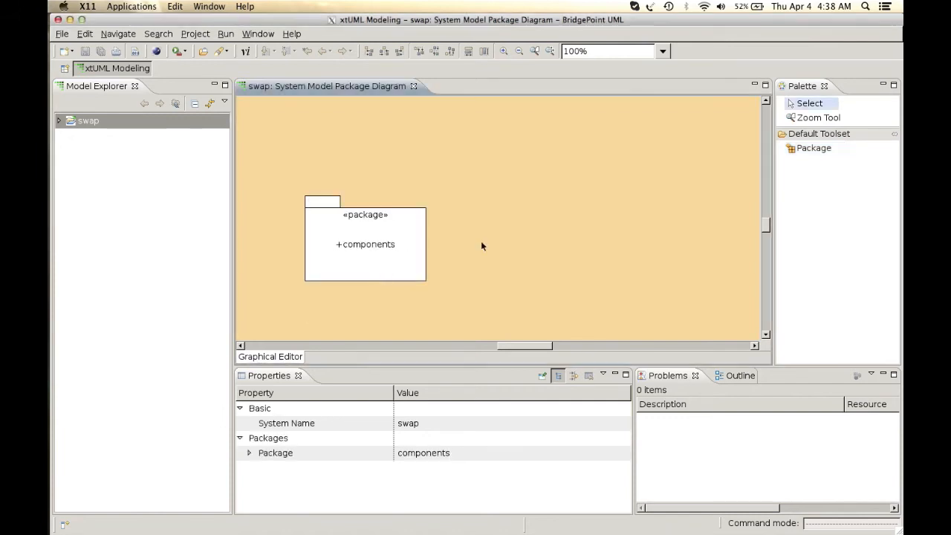
Add a second package named system to the right of the components package.
click(811, 154)
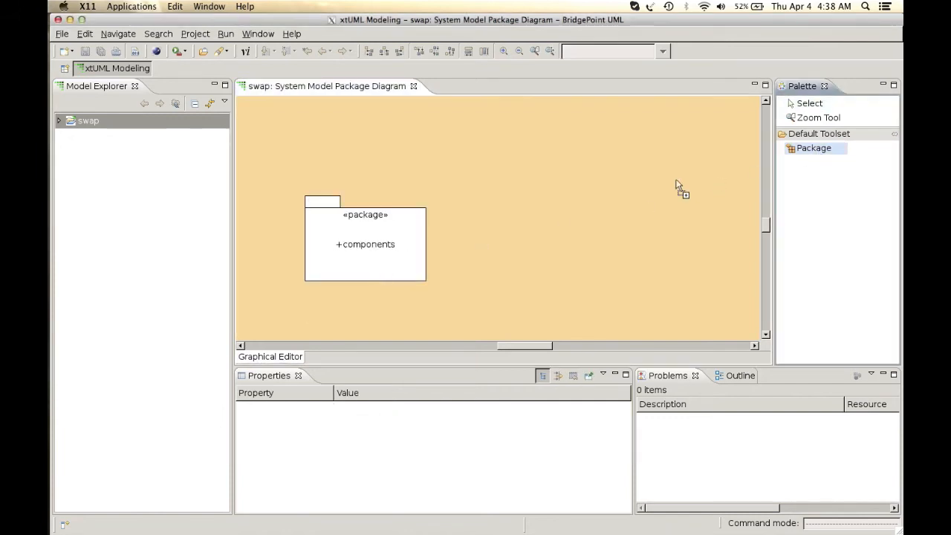
click(549, 208)
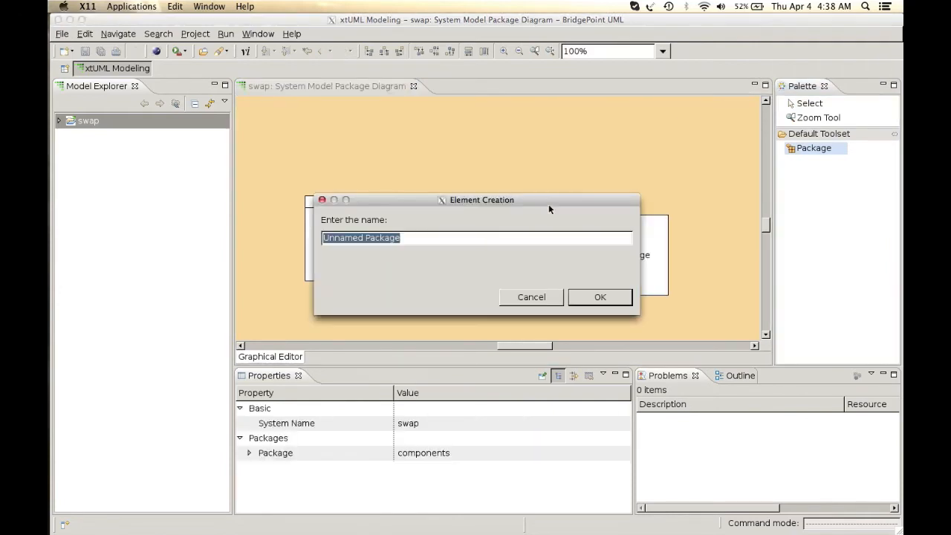
text(system)
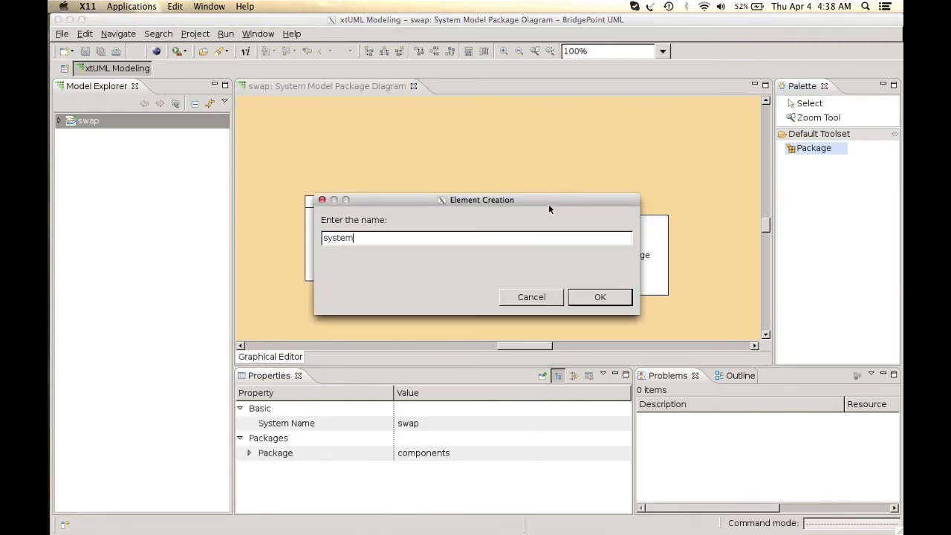
key(Return)
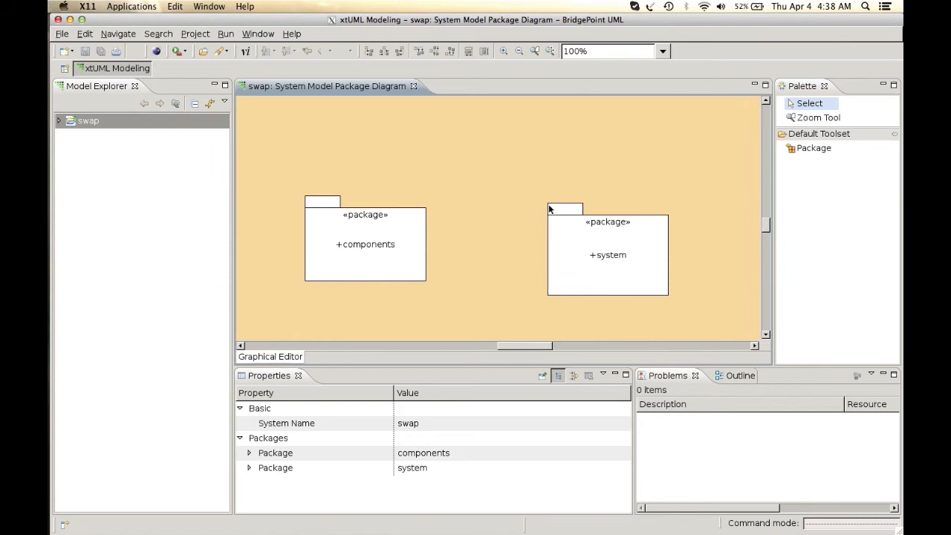
Open the components package diagram and add a component named amp on its left side.
double_click(376, 230)
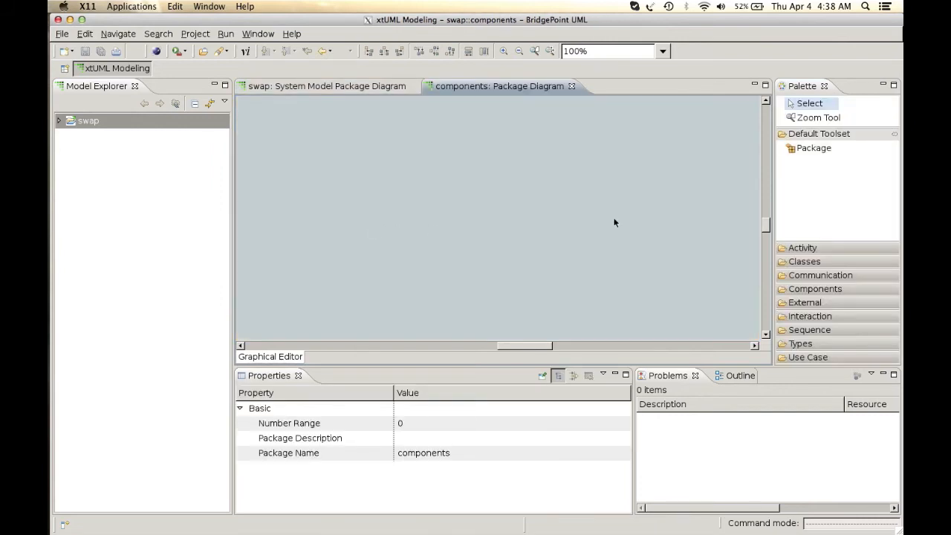
click(825, 292)
click(812, 222)
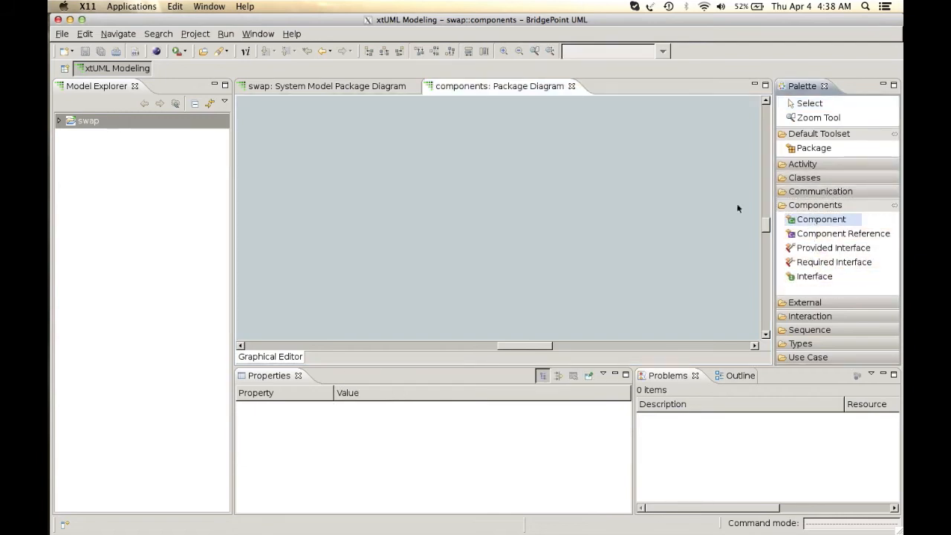
click(301, 182)
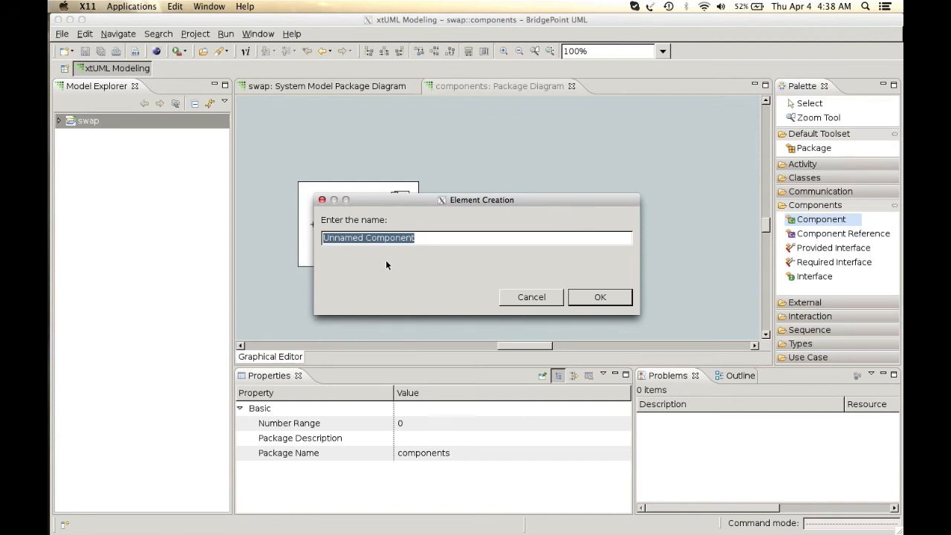
text(amp)
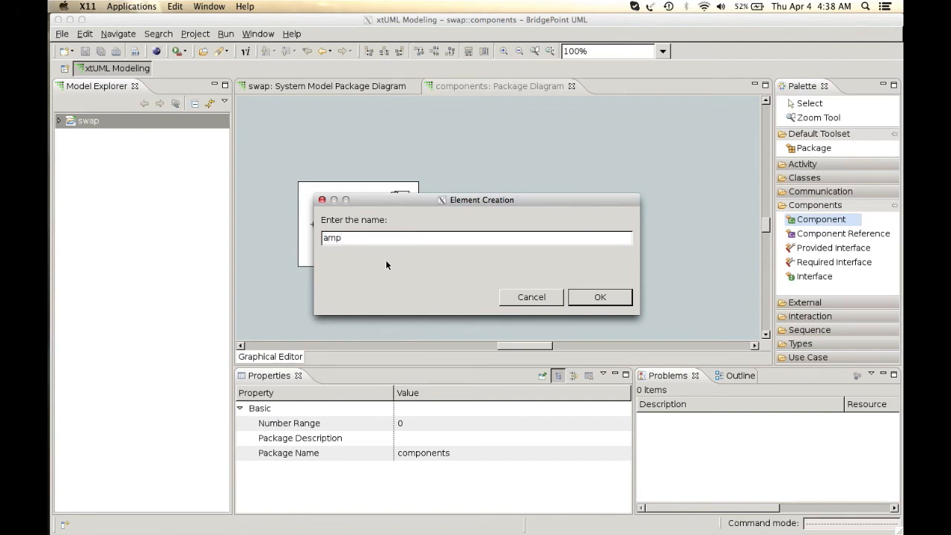
click(614, 297)
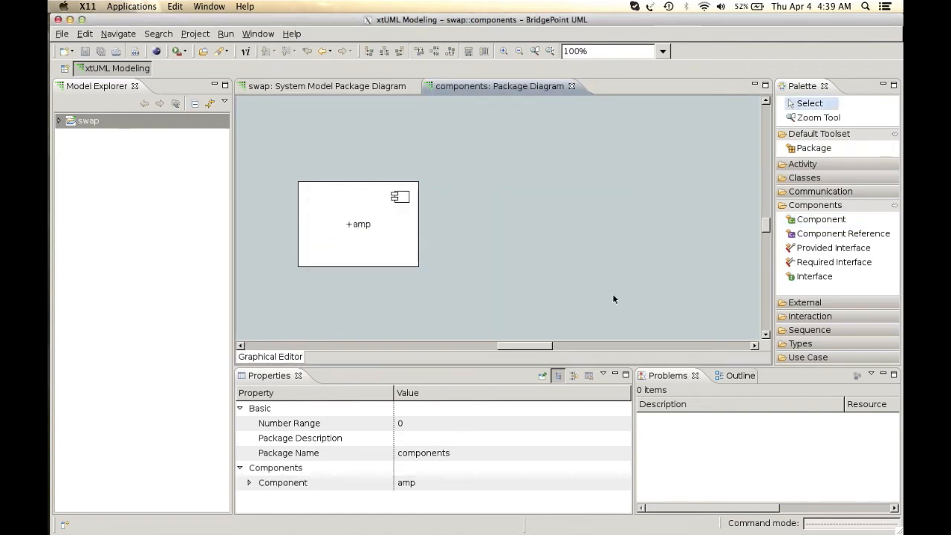
Add a component named driver to the right of the amp component.
click(814, 219)
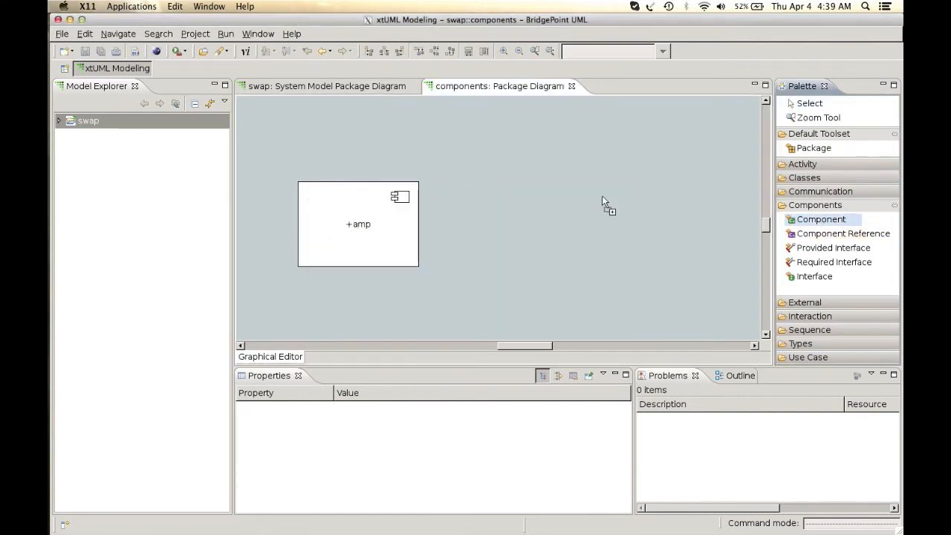
click(602, 196)
text(driver)
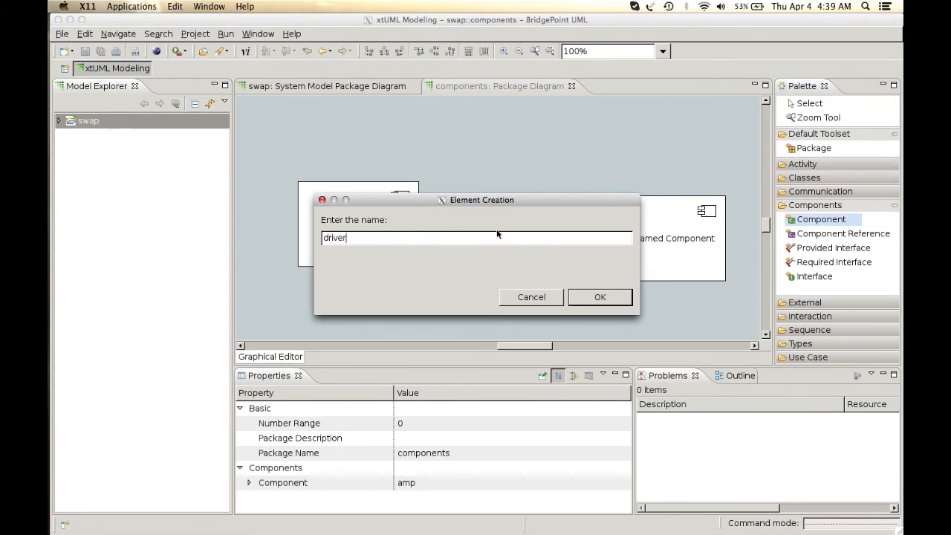
key(Return)
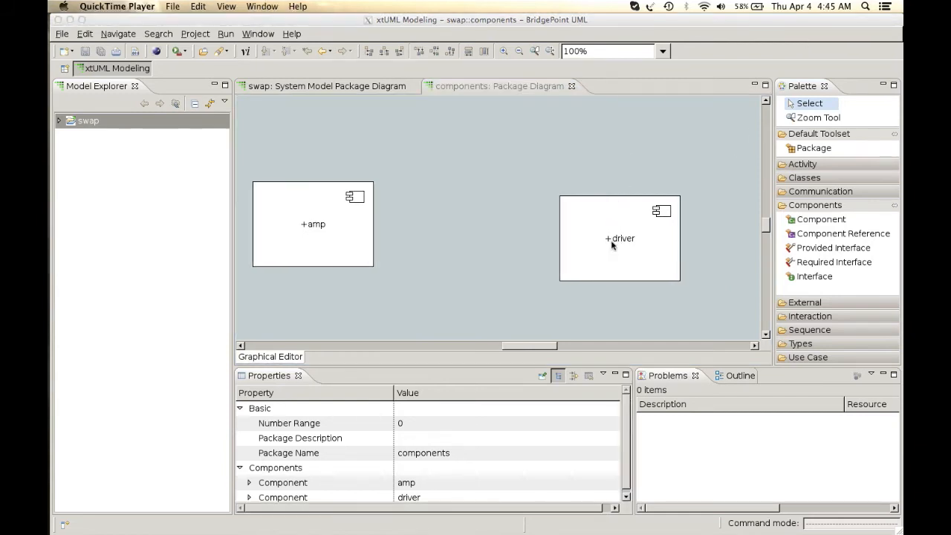
Move the driver component closer to amp and level with it.
click(611, 243)
click(611, 243)
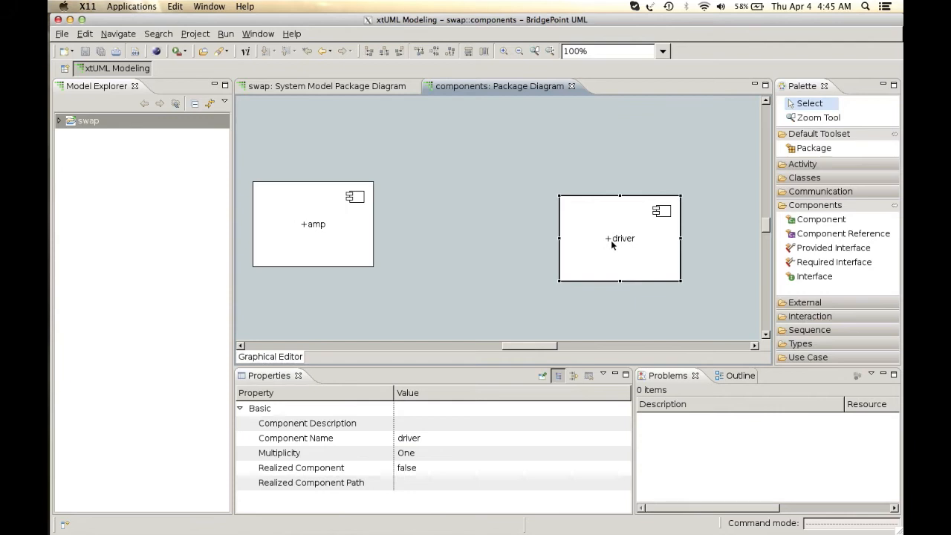
drag(611, 243, 532, 224)
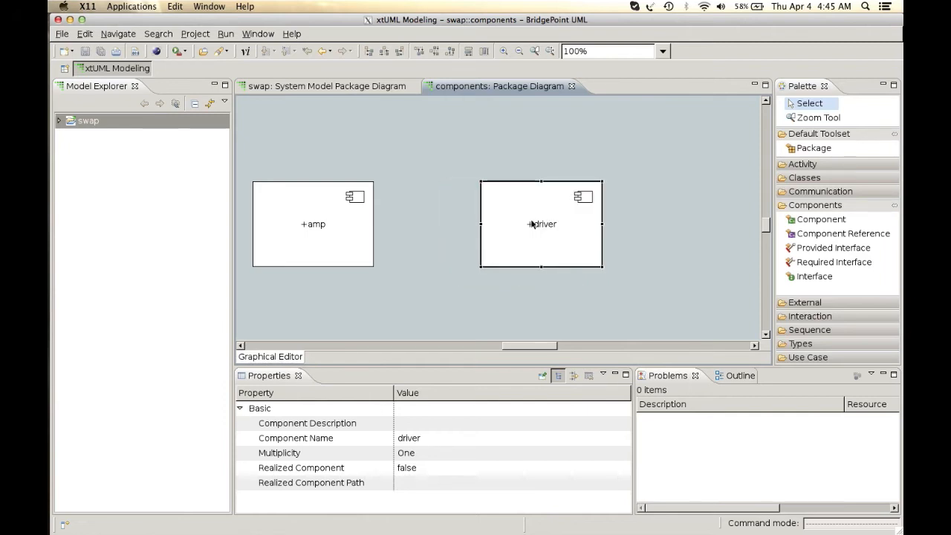
Add an interface named interconnect and place it just to the right of the driver component.
click(810, 278)
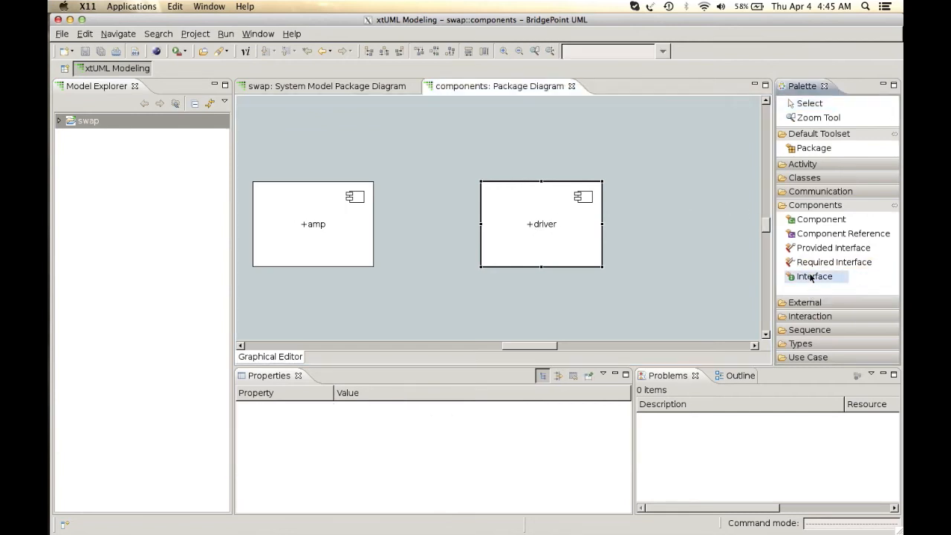
click(691, 216)
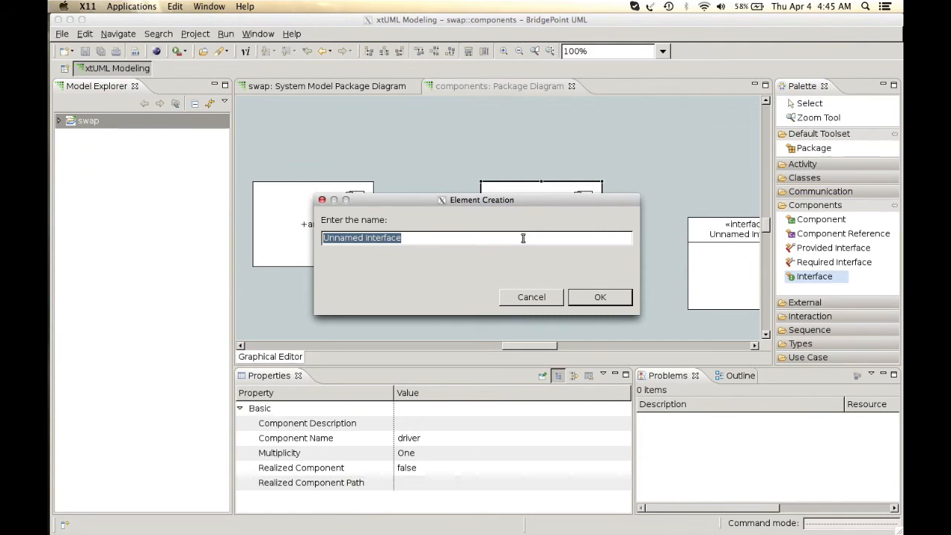
text(interconnet)
key(BackSpace)
text(ct)
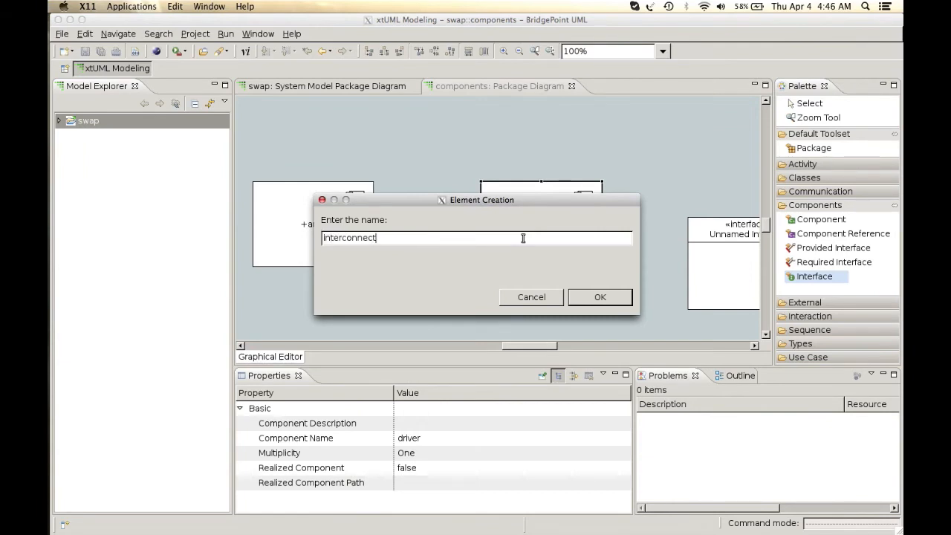
key(Return)
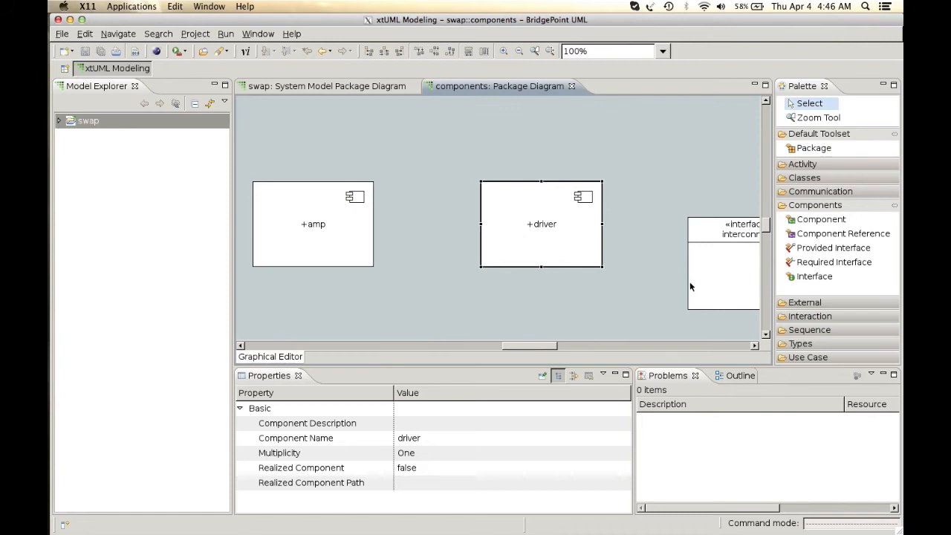
click(727, 278)
drag(726, 275, 669, 236)
Add a signal named stimulus to the interconnect interface.
right_click(671, 235)
mouse_move(715, 172)
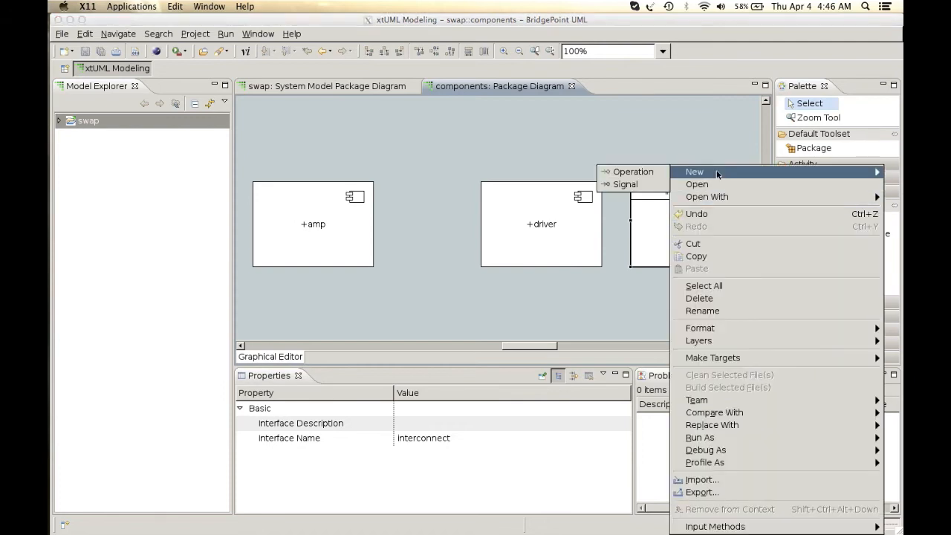
click(626, 184)
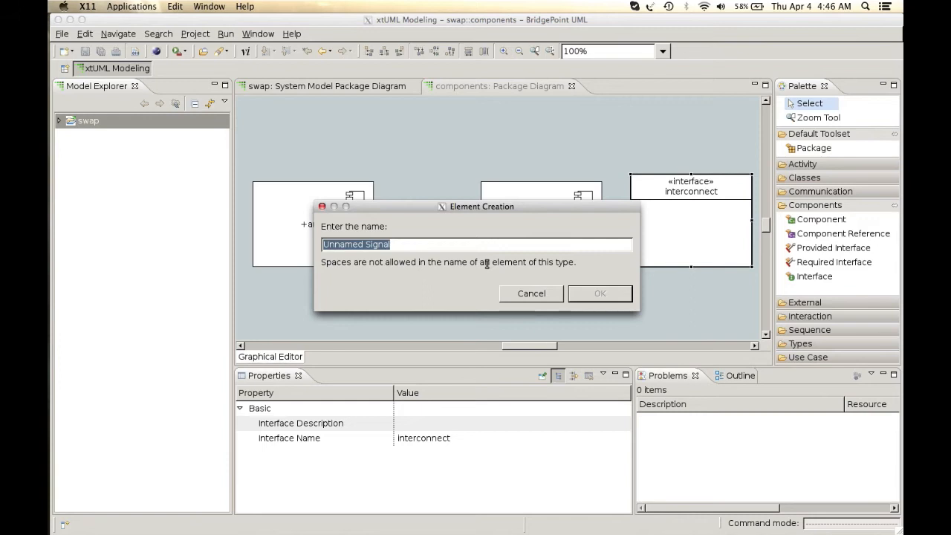
text(stimu)
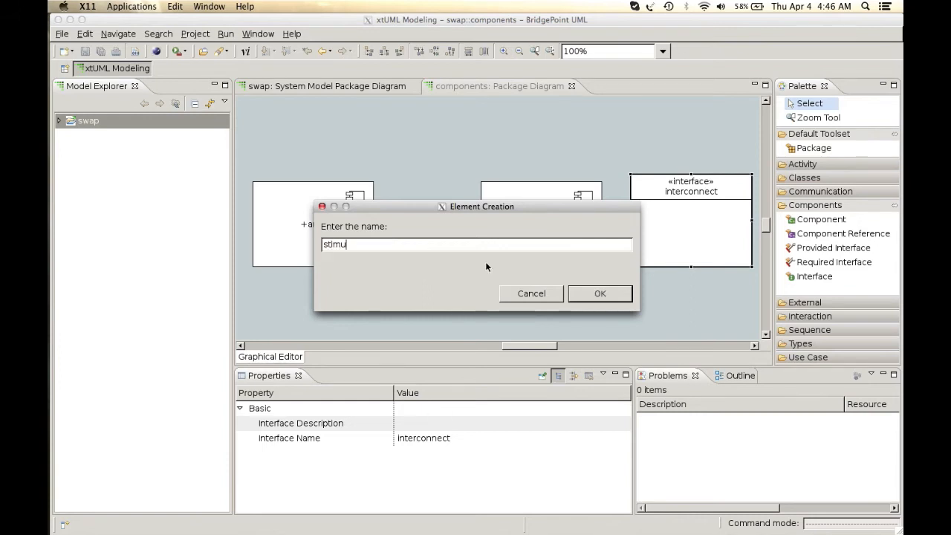
text(lus)
key(Return)
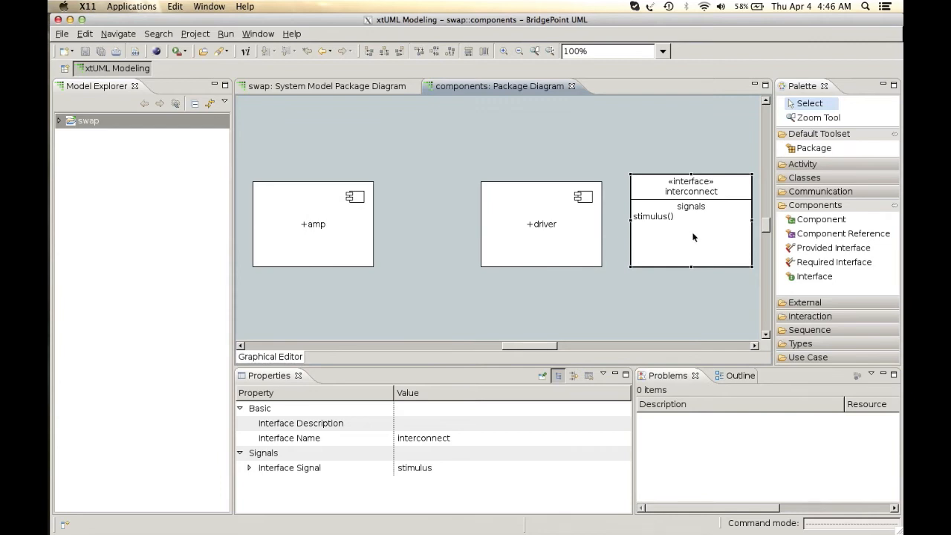
Add a second signal named response to the interconnect interface.
right_click(693, 237)
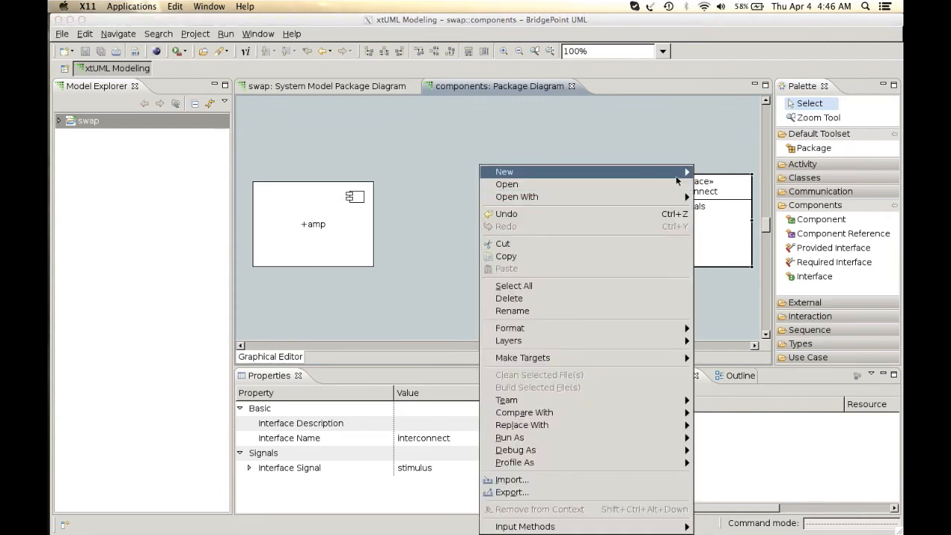
mouse_move(677, 179)
click(720, 183)
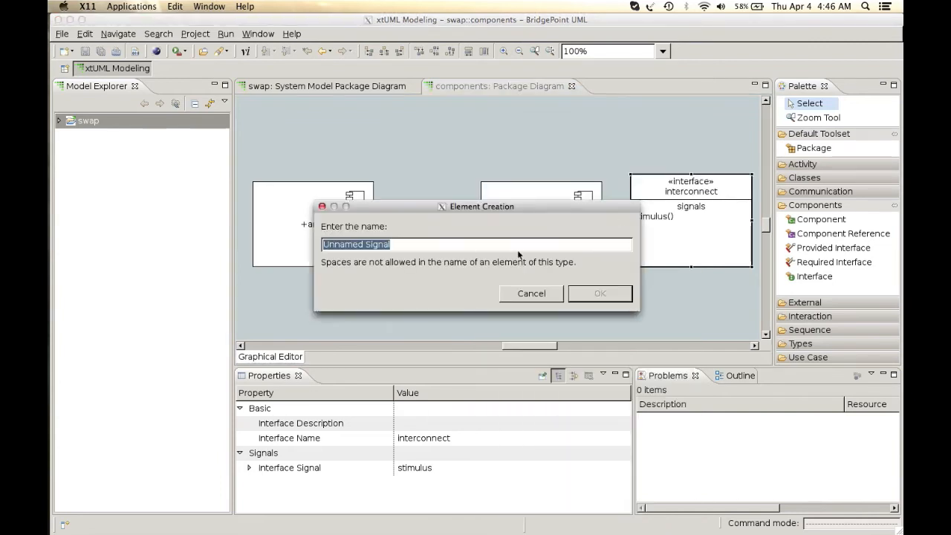
text(response)
key(Return)
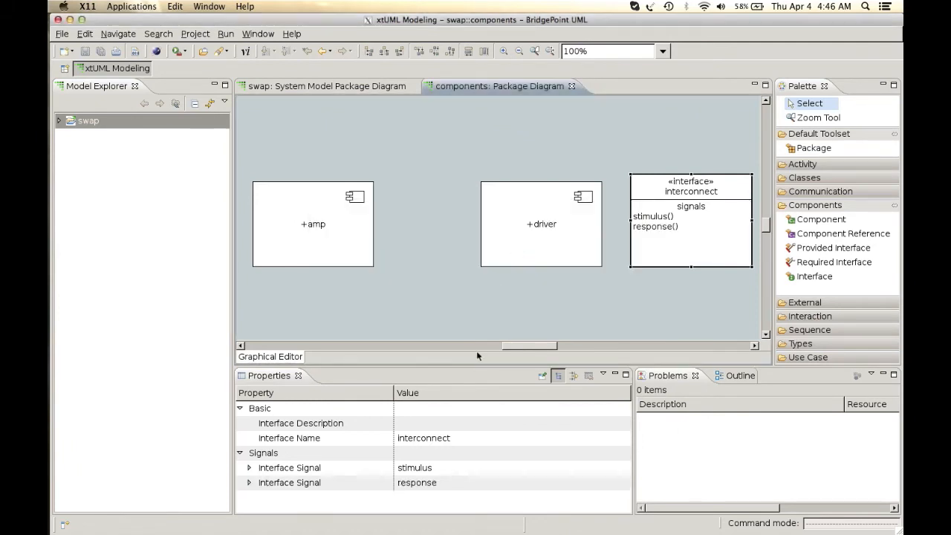
Reverse the message direction of the interconnect interface's response signal.
click(249, 482)
click(433, 496)
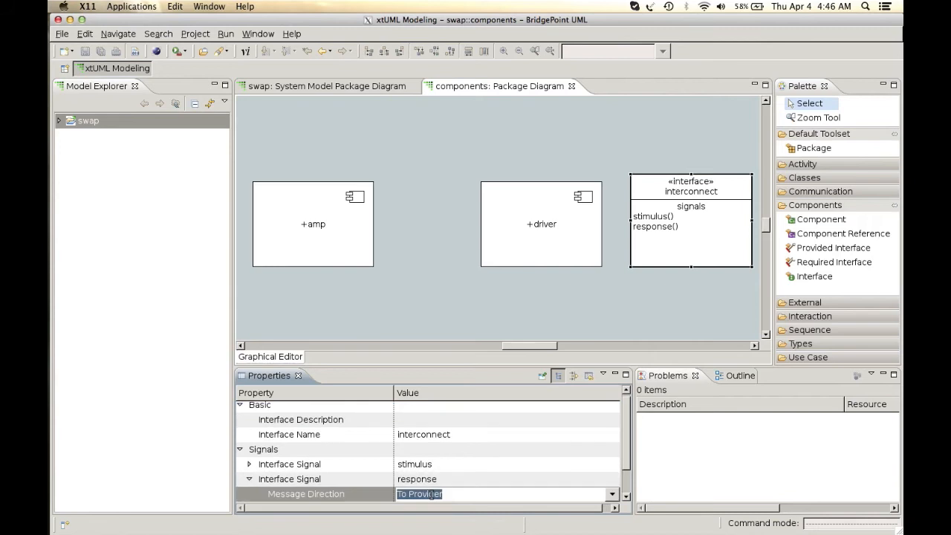
key(Down)
key(Return)
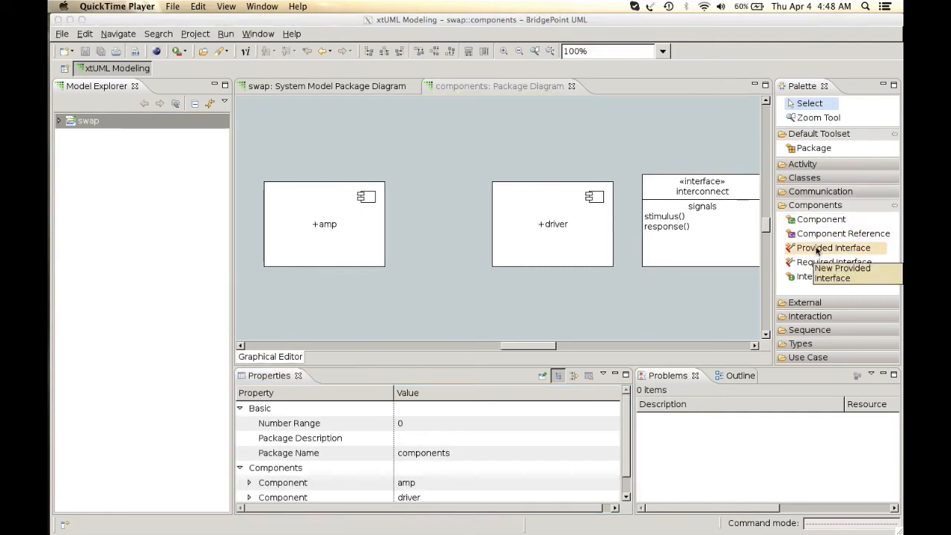
Draw a provided interface from the driver component's edge toward the amp component.
click(818, 251)
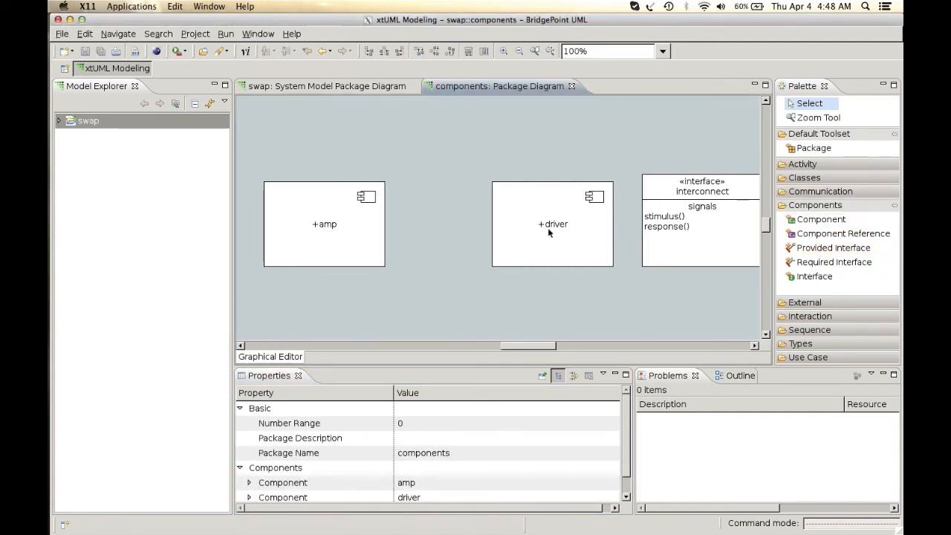
click(833, 248)
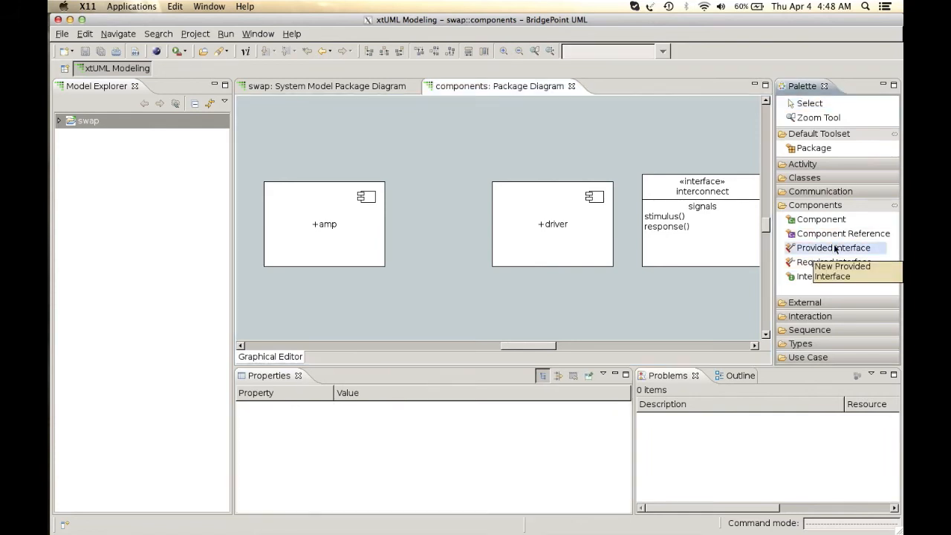
drag(523, 223, 448, 218)
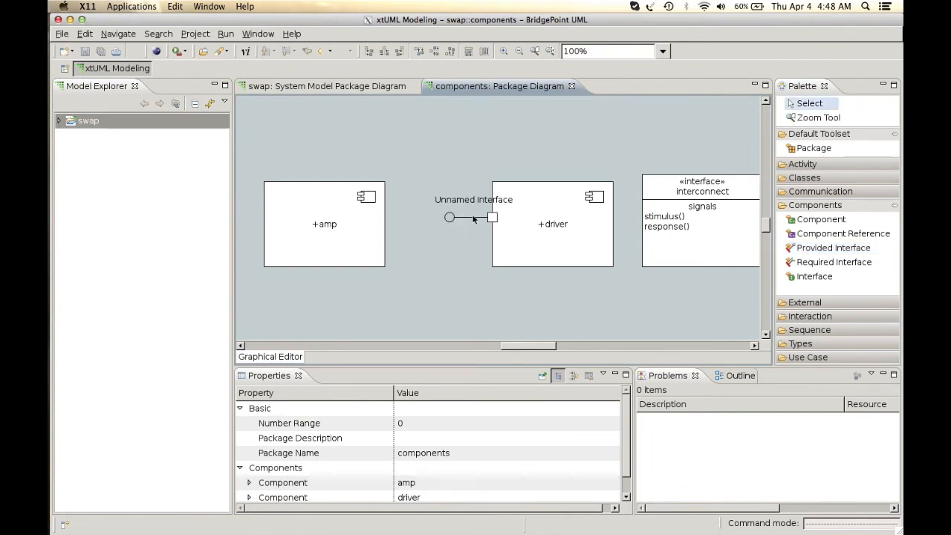
Formalize the driver component's provided interface against the interconnect interface.
click(473, 219)
right_click(471, 216)
click(497, 254)
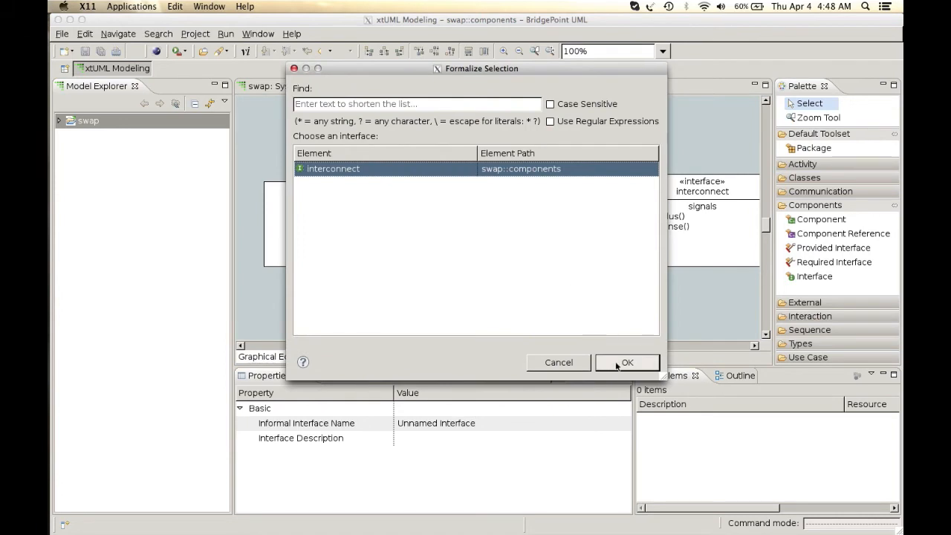
click(626, 363)
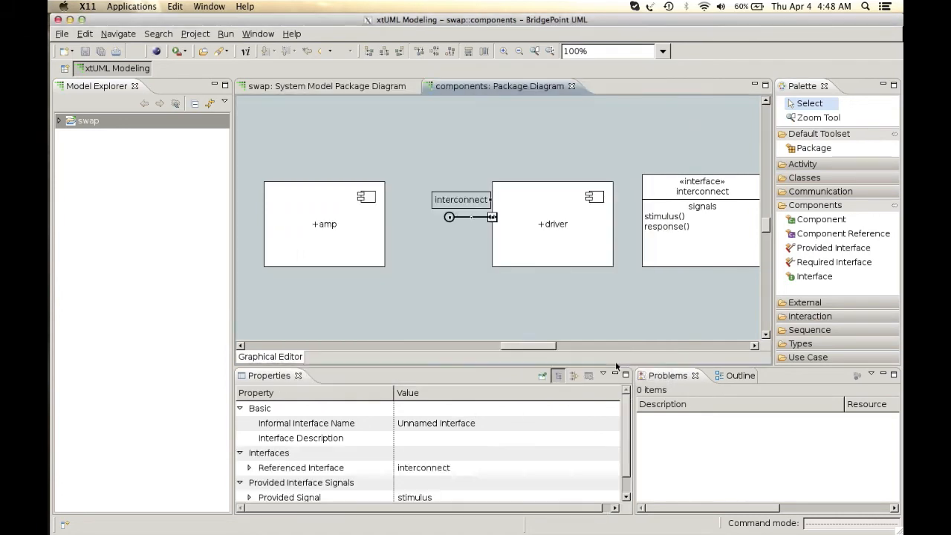
Draw a required interface from the amp component toward driver and formalize it against the interconnect interface.
click(828, 265)
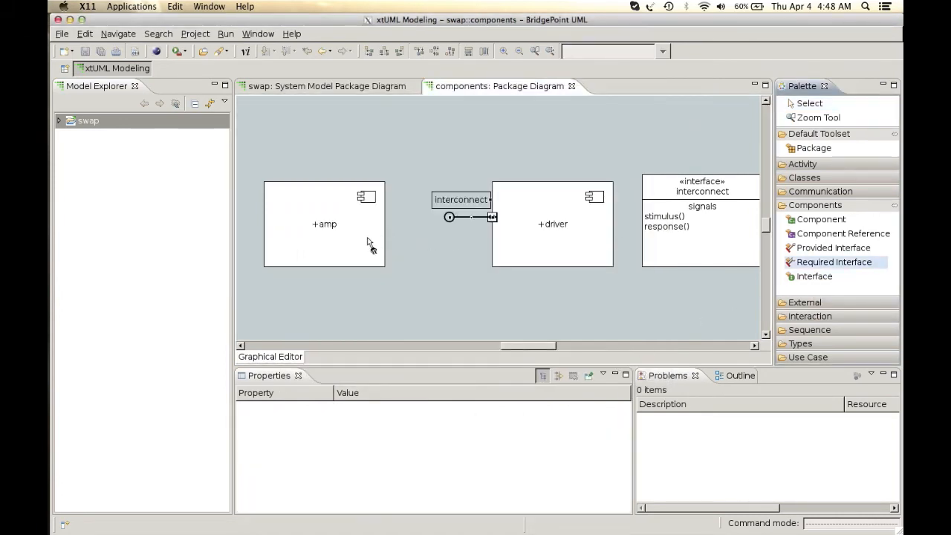
drag(364, 246, 437, 242)
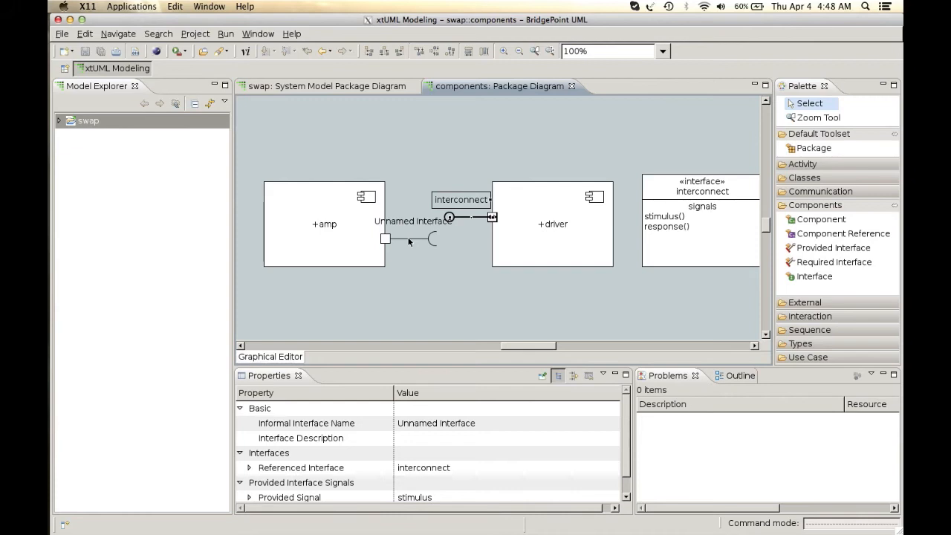
right_click(409, 242)
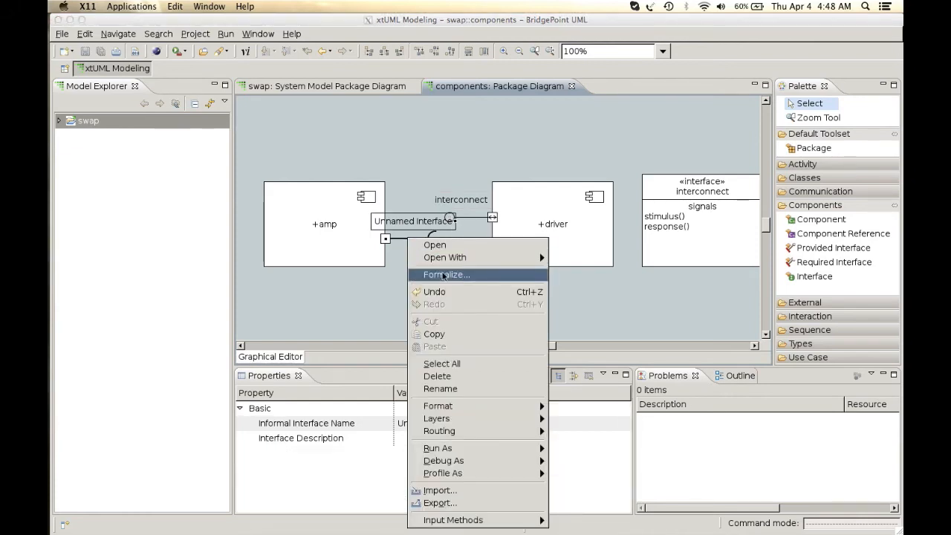
click(444, 275)
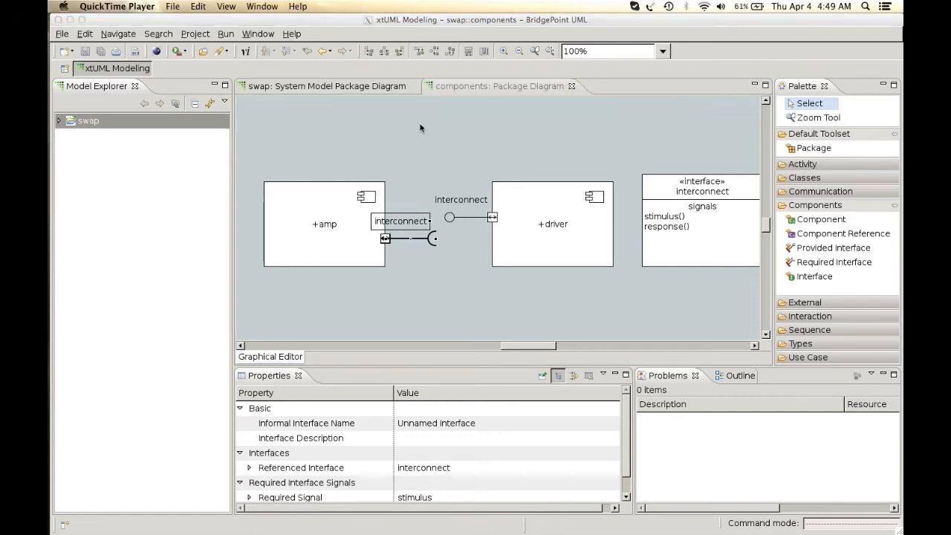
Add a parameter named size to the stimulus signal of the interconnect interface in the components package.
click(59, 123)
click(60, 121)
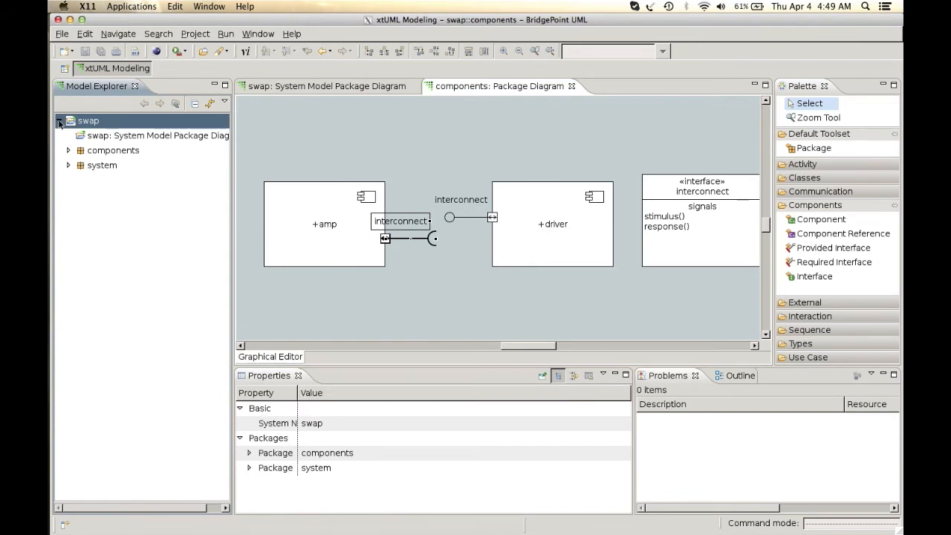
click(67, 152)
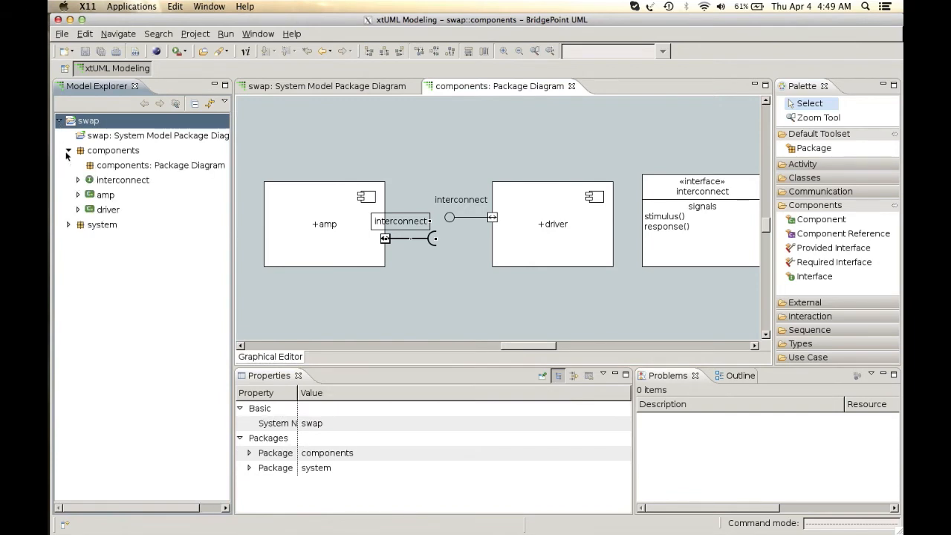
click(78, 180)
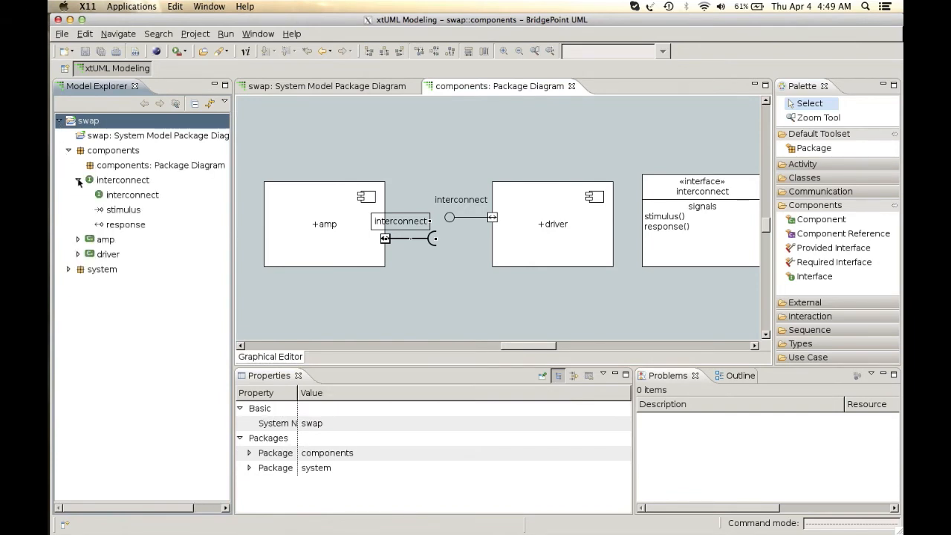
right_click(125, 213)
mouse_move(268, 218)
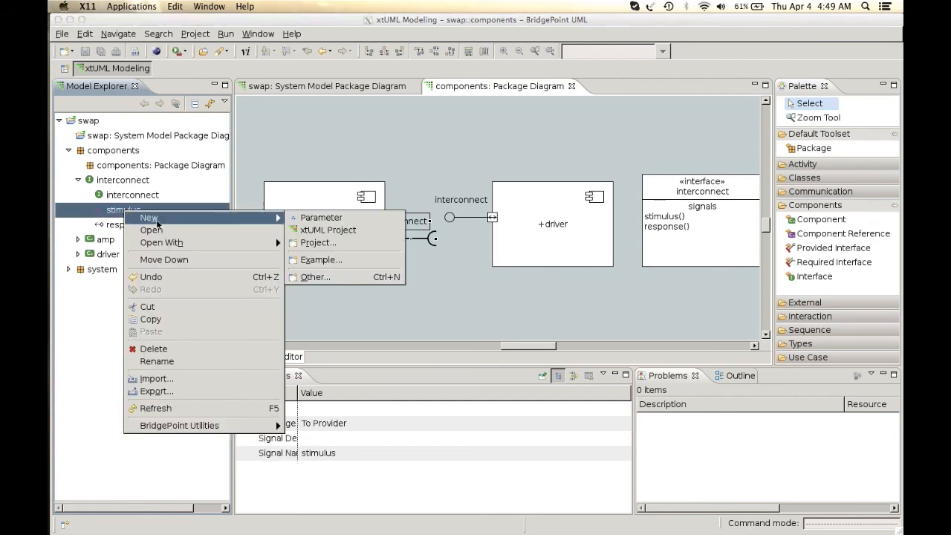
click(319, 218)
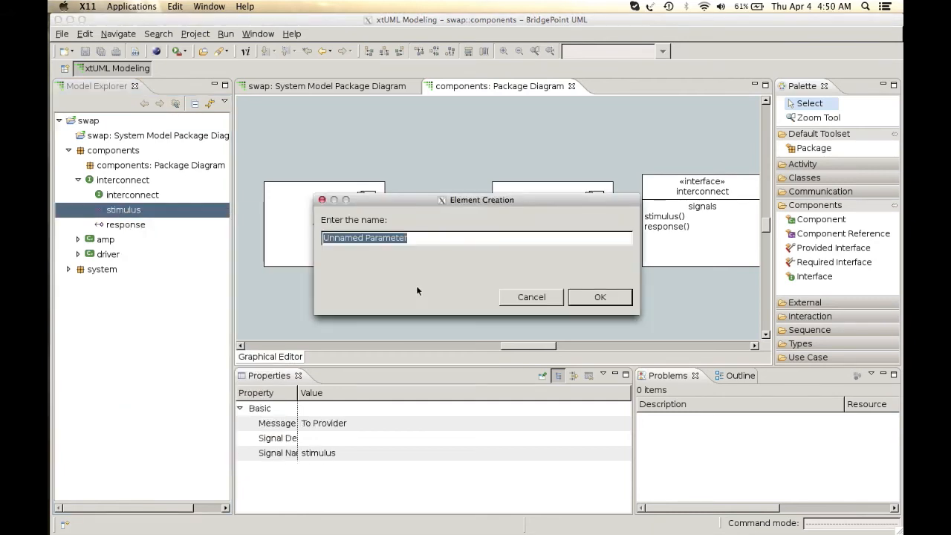
text(size)
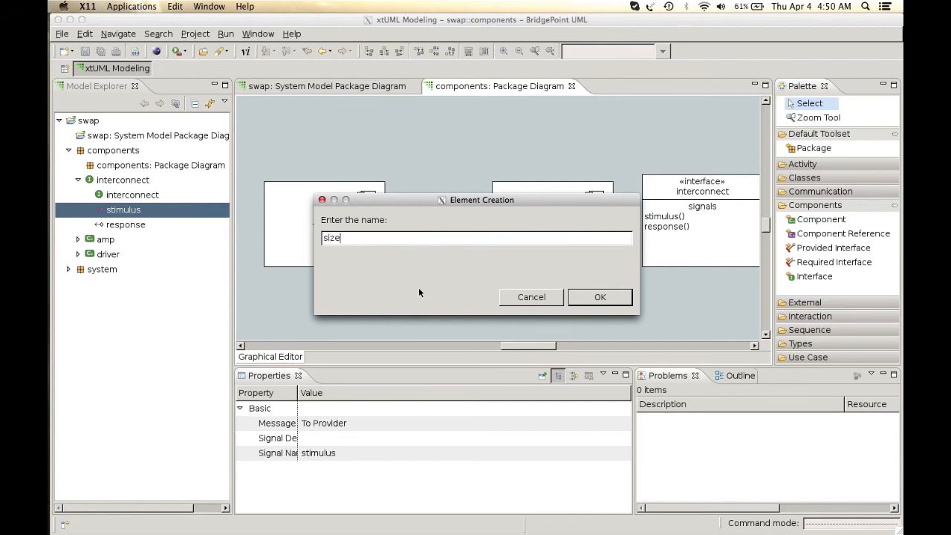
click(626, 296)
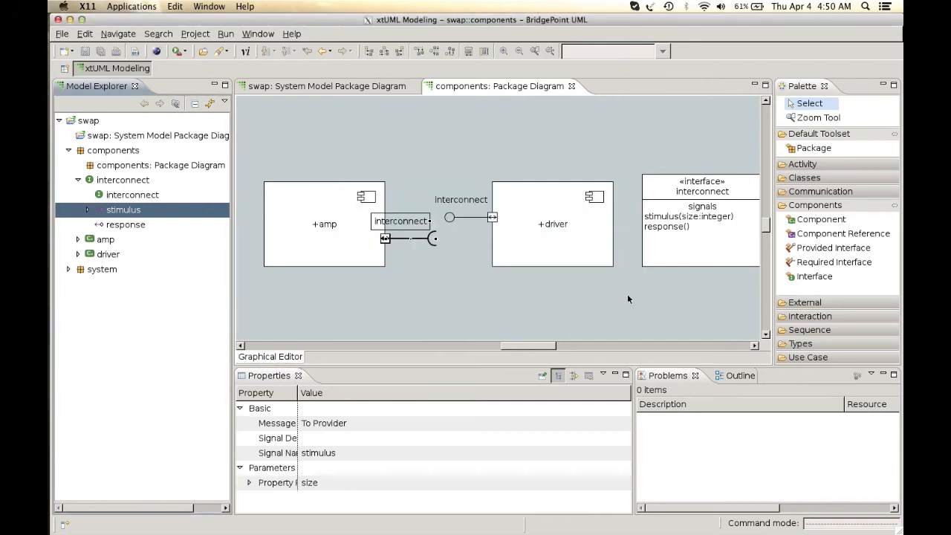
Add a second parameter named weight to the stimulus signal.
right_click(126, 208)
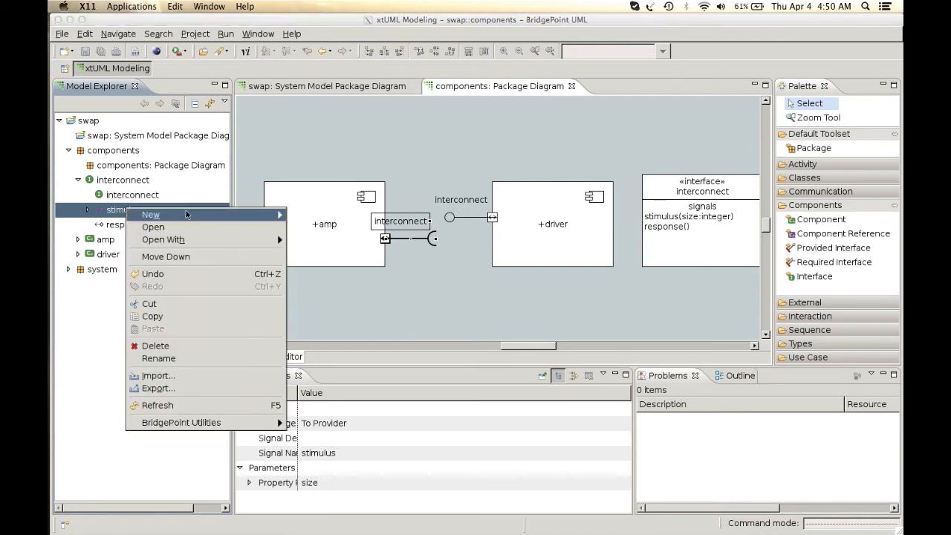
mouse_move(194, 215)
click(321, 215)
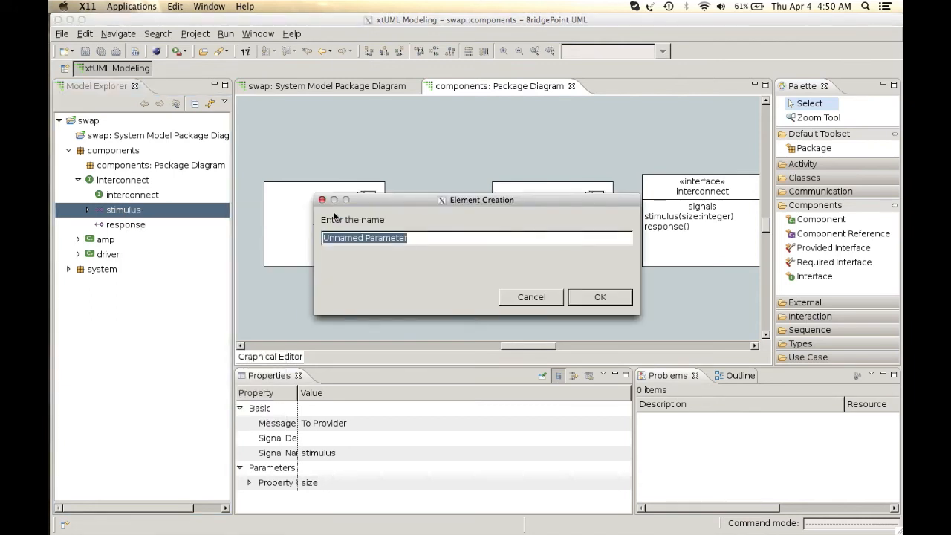
text(weight)
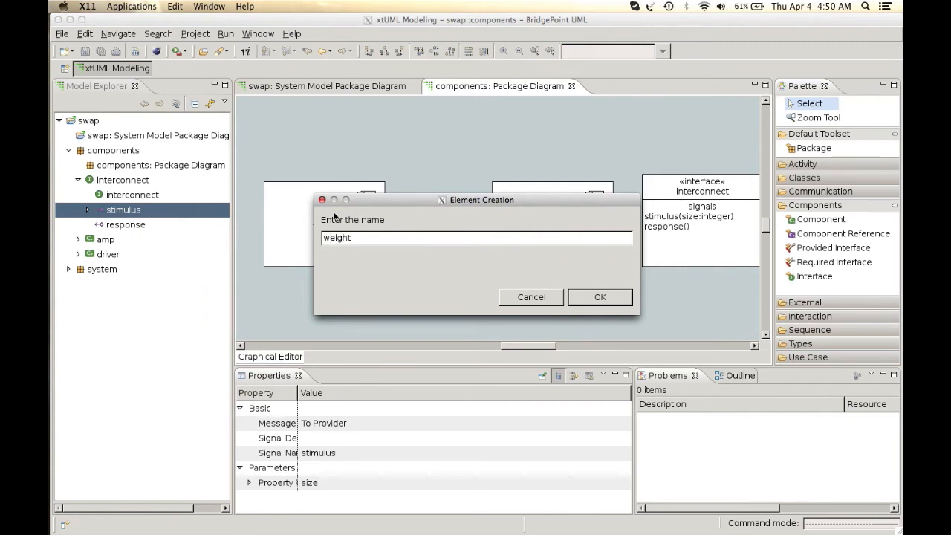
key(Return)
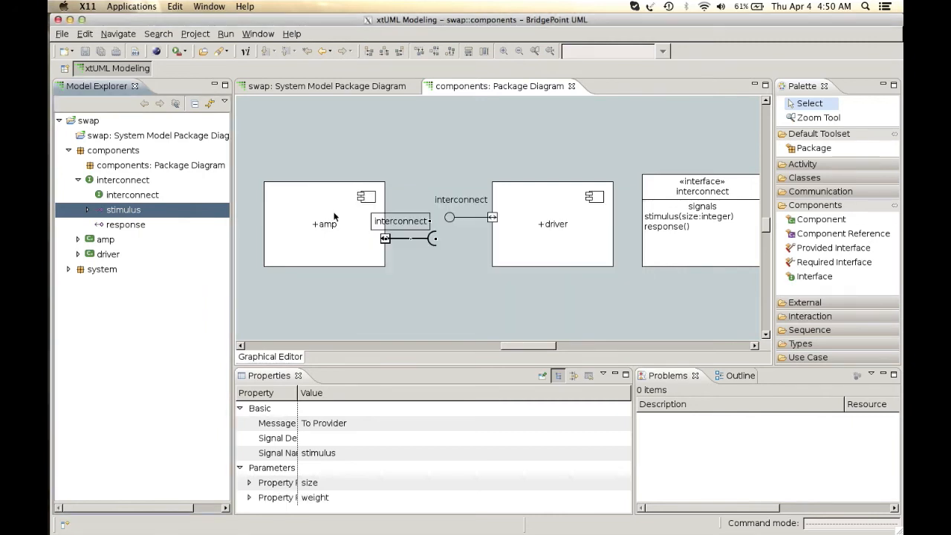
Add a third parameter named power to the stimulus signal.
click(87, 211)
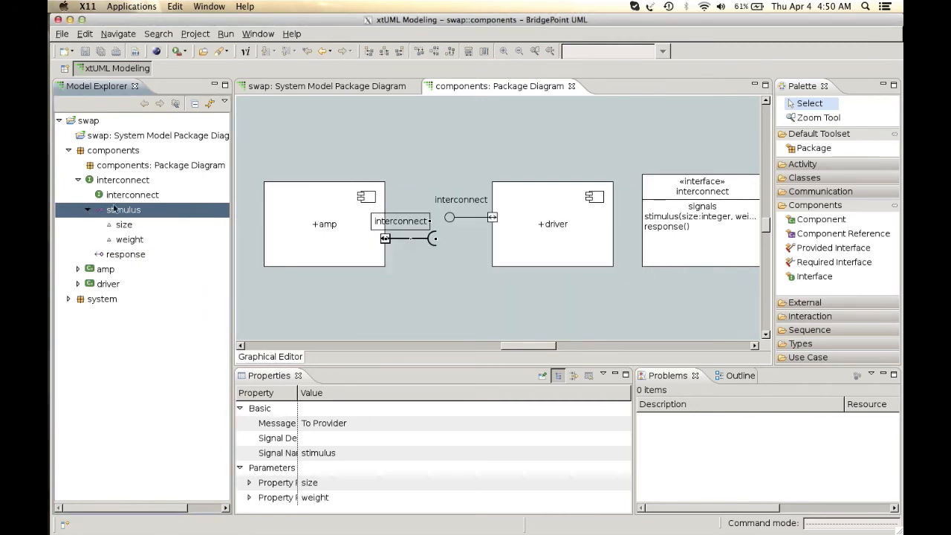
right_click(134, 212)
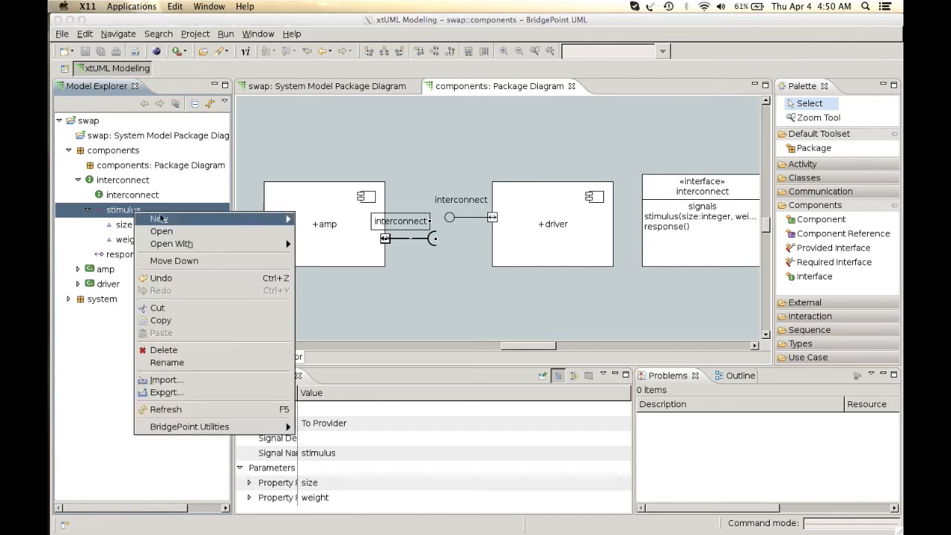
mouse_move(179, 221)
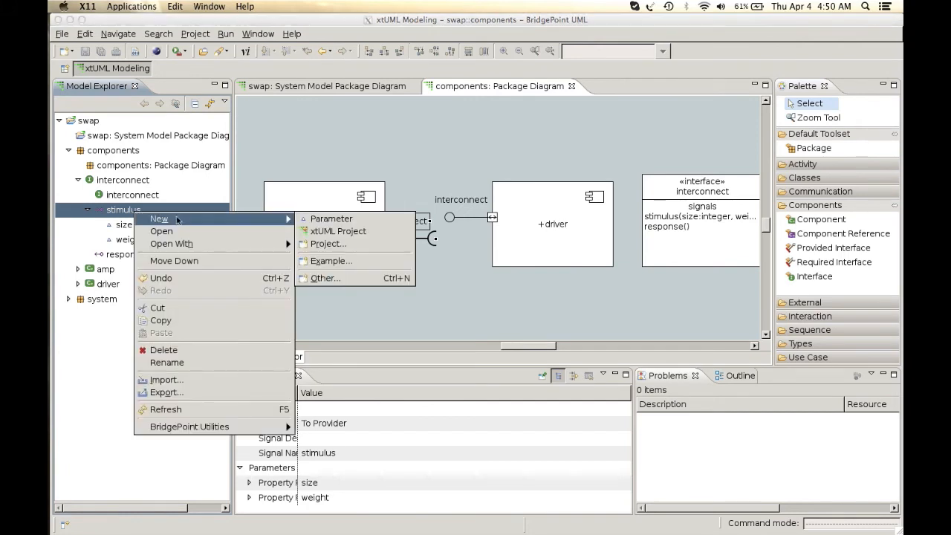
click(332, 220)
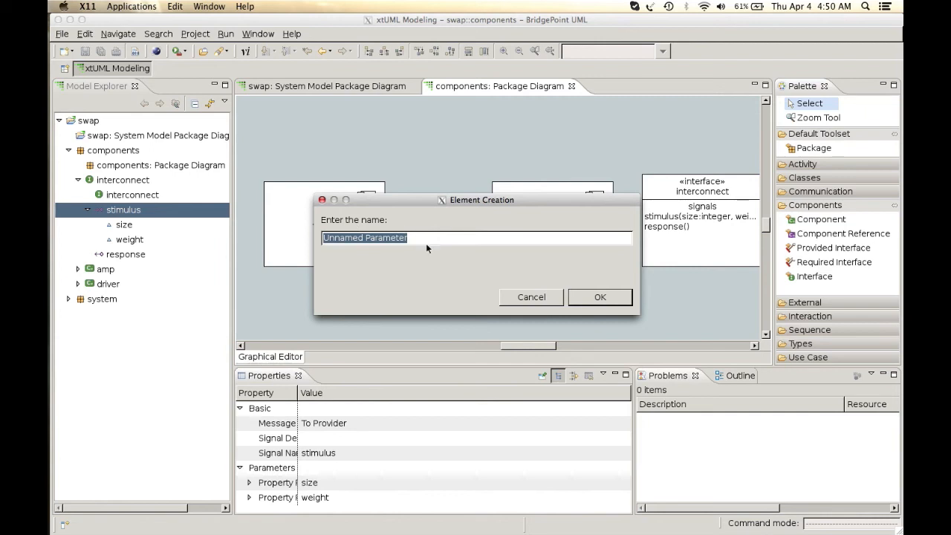
text(power)
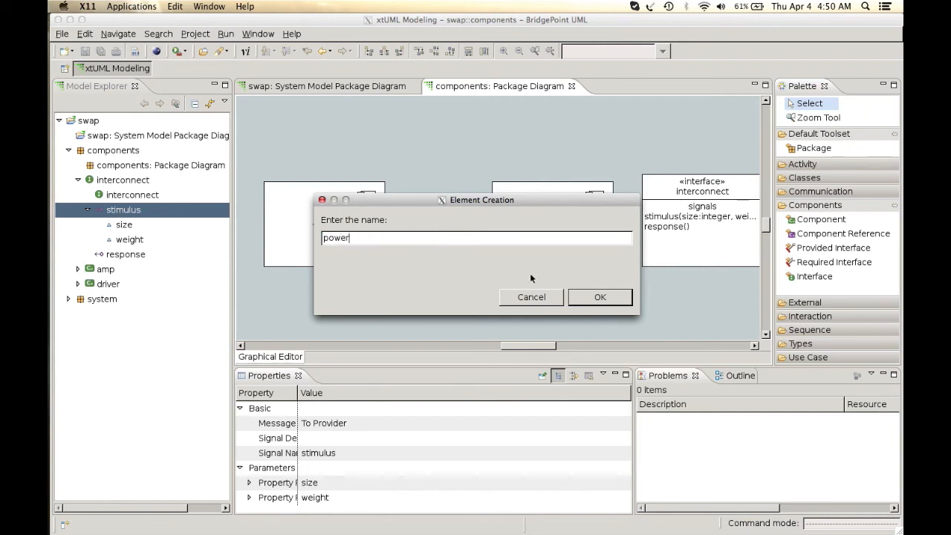
click(584, 297)
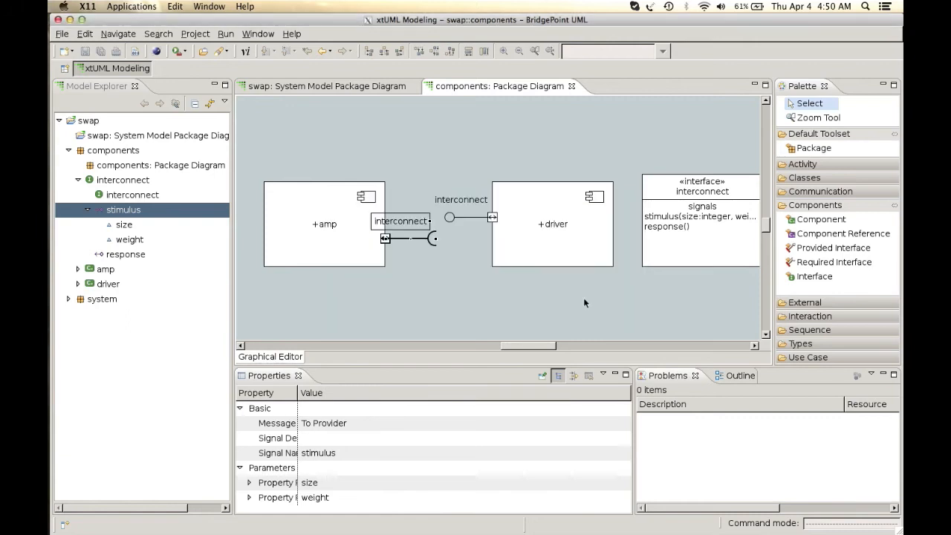
Set the type of the stimulus signal's weight parameter to real.
right_click(128, 240)
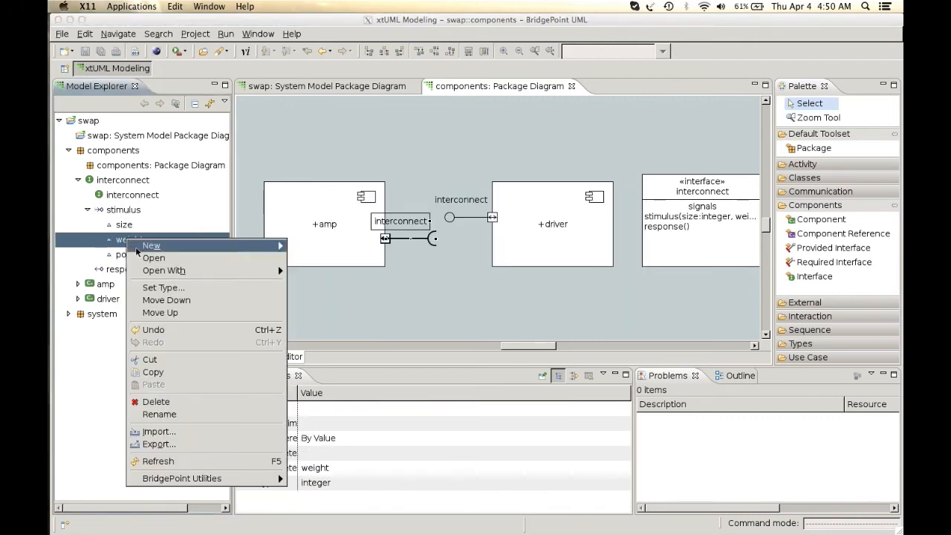
click(165, 290)
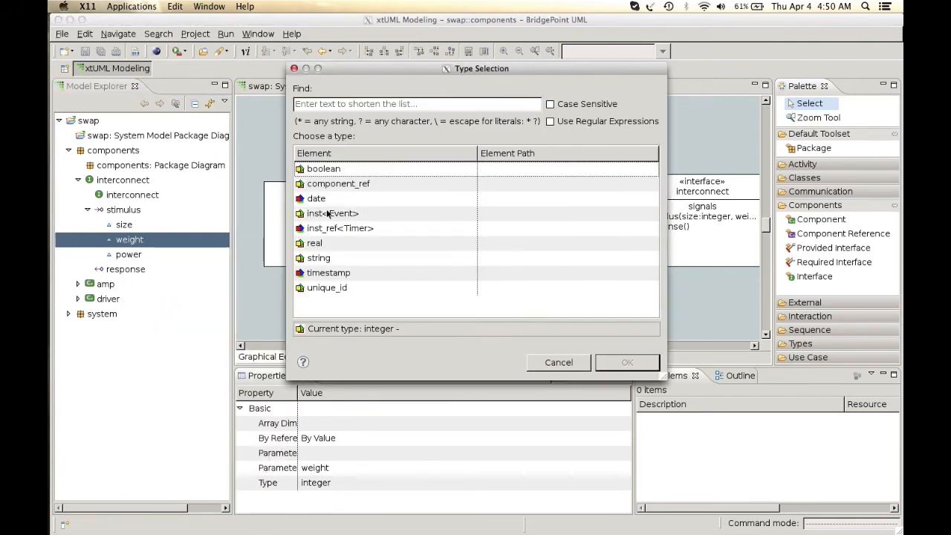
click(324, 245)
double_click(324, 245)
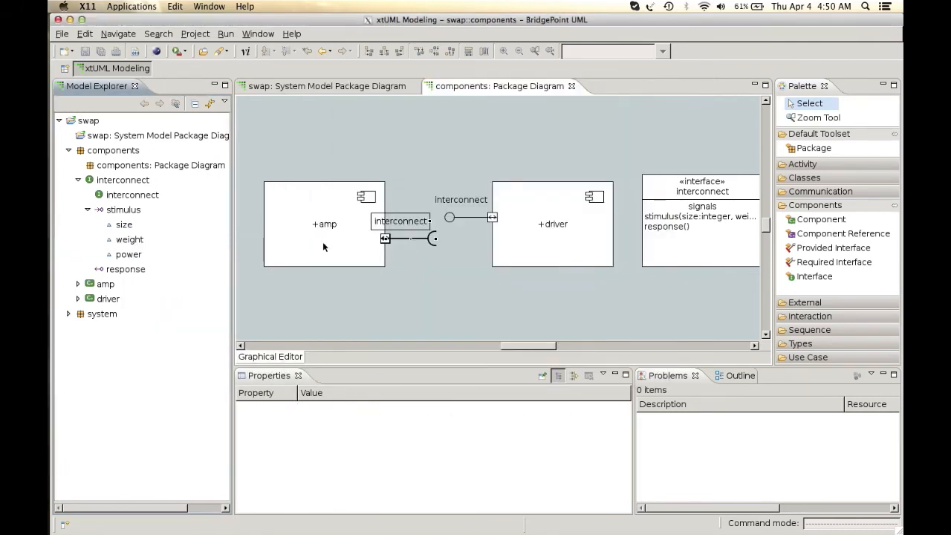
Set the type of the stimulus signal's power parameter.
right_click(133, 258)
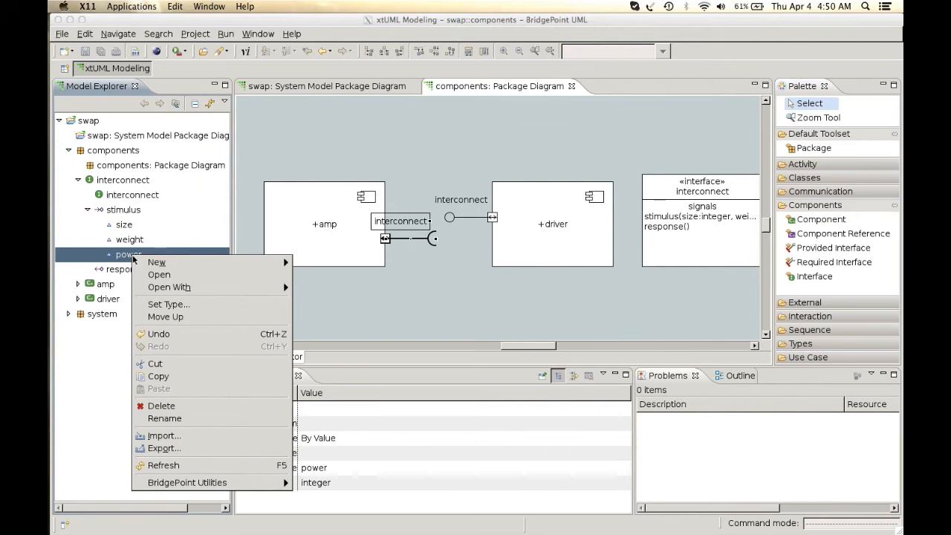
click(169, 304)
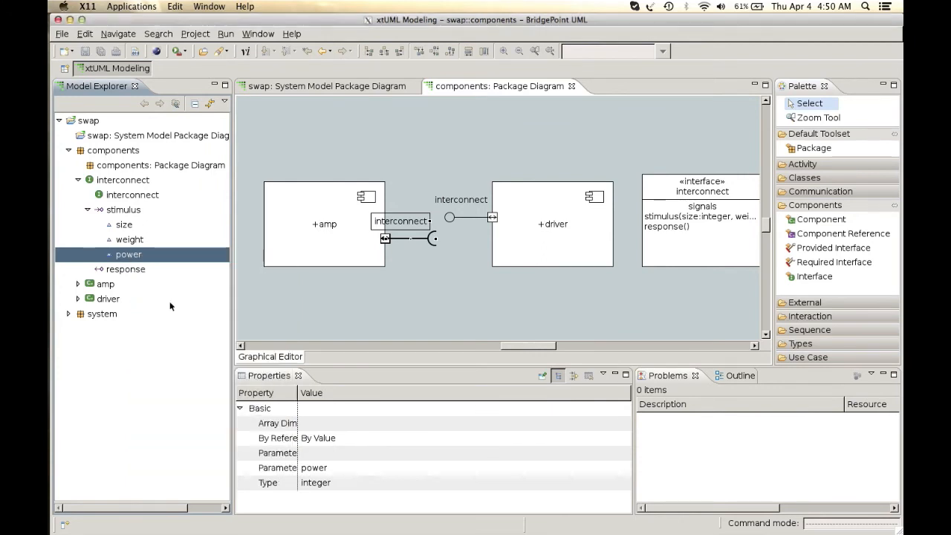
double_click(336, 245)
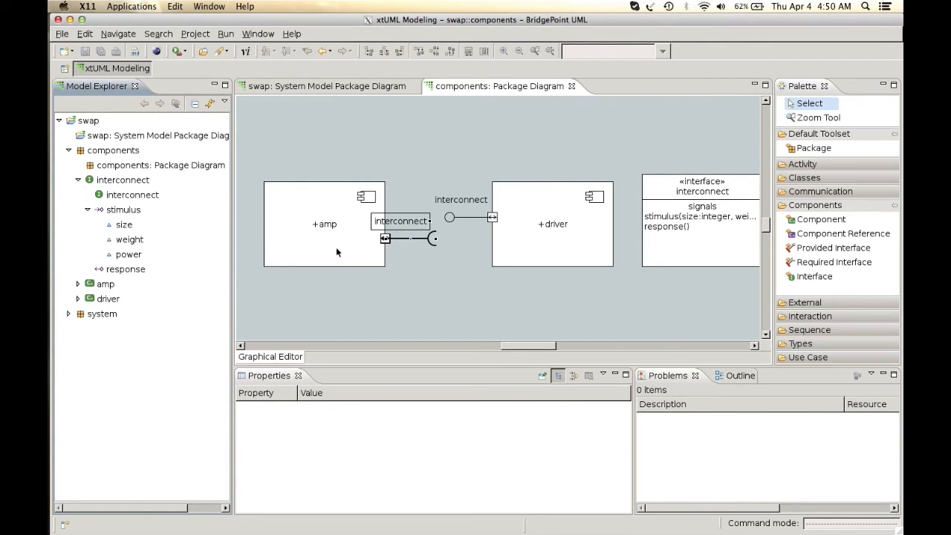
Copy the size, weight and power parameters from the stimulus signal into the response signal of the interconnect interface.
click(127, 225)
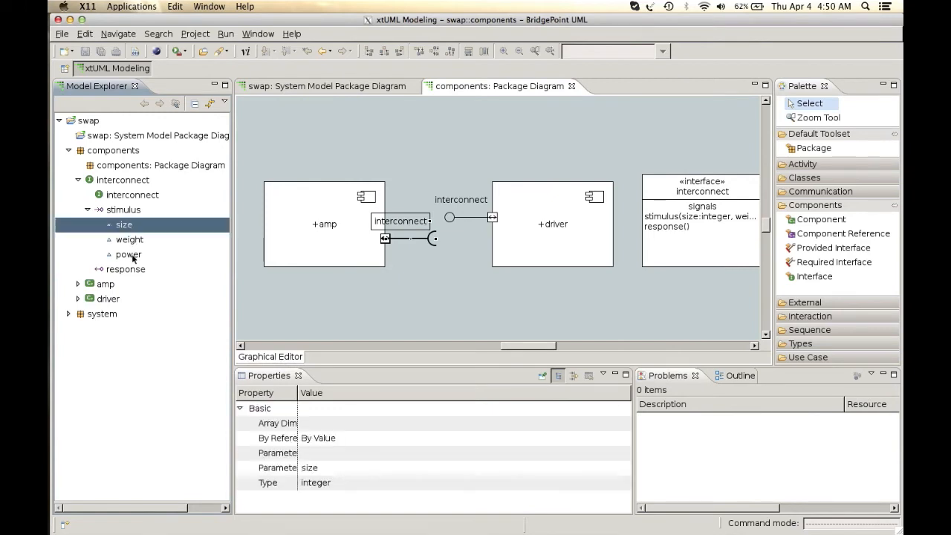
shift+click(134, 255)
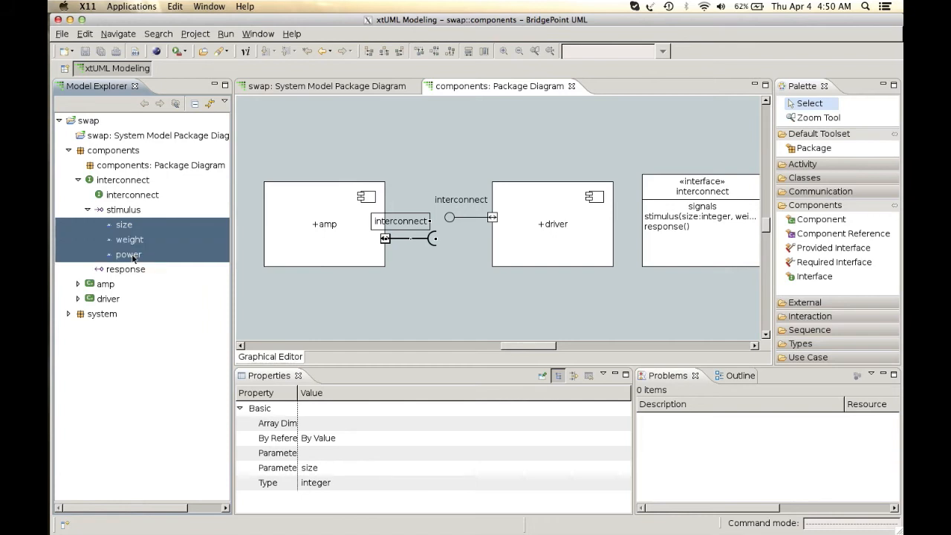
right_click(134, 257)
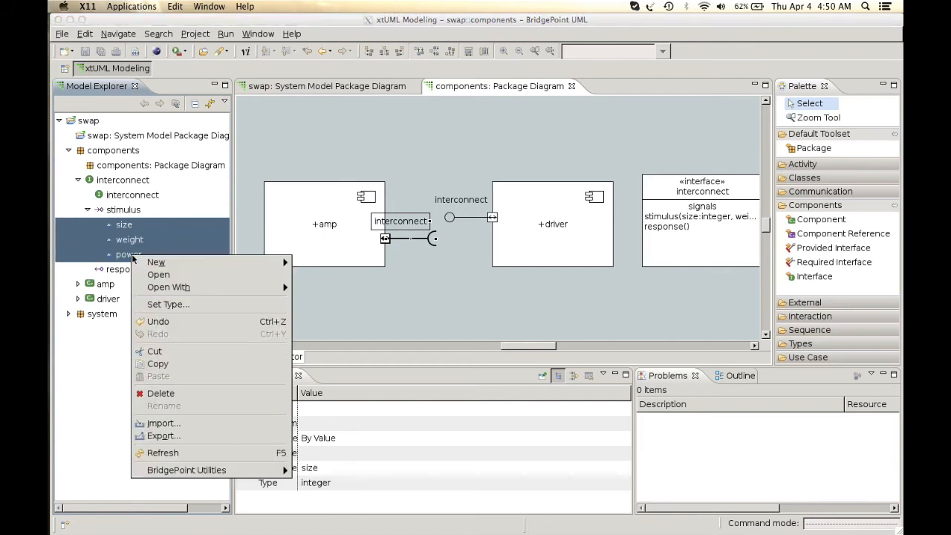
click(162, 364)
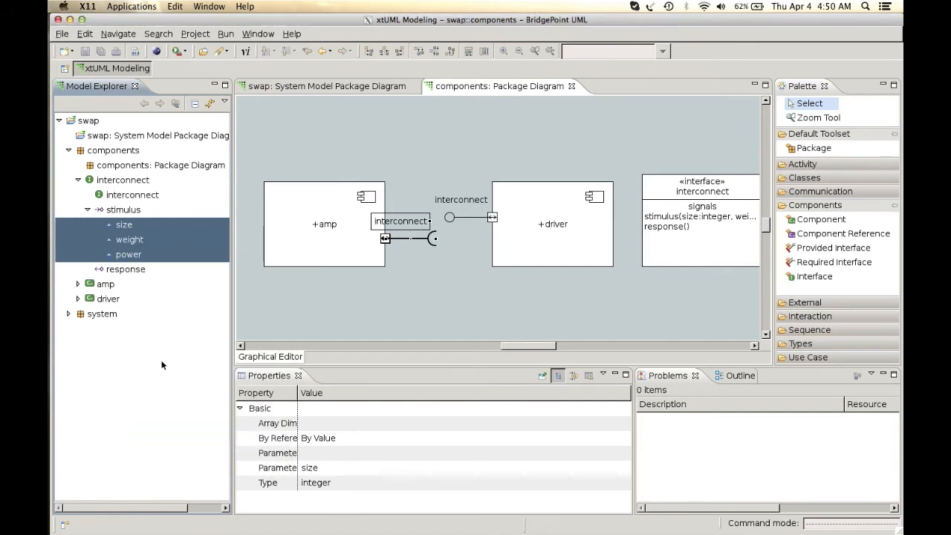
right_click(131, 272)
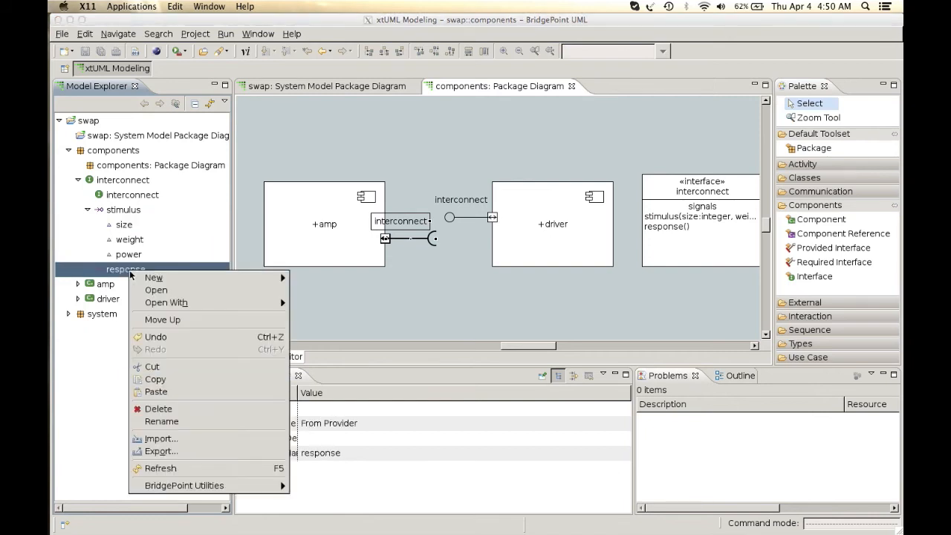
click(165, 391)
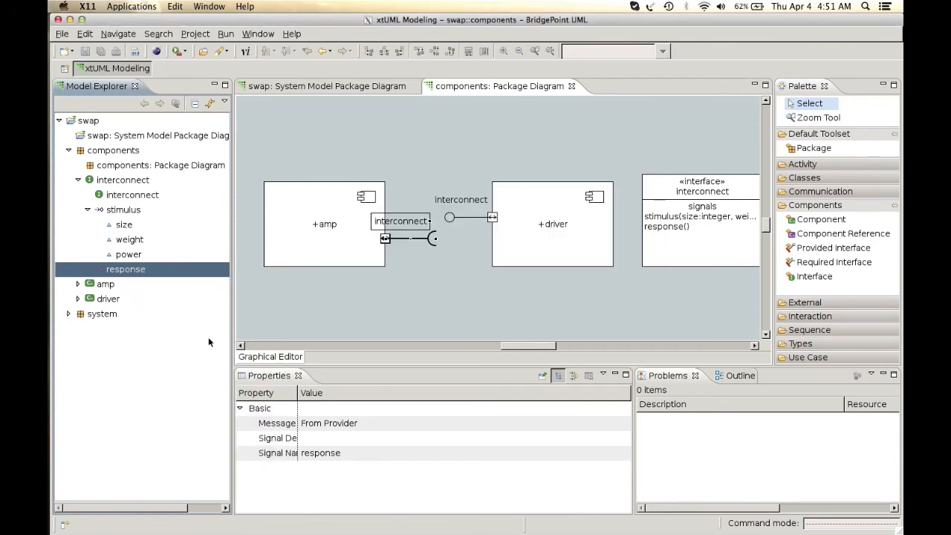
click(88, 271)
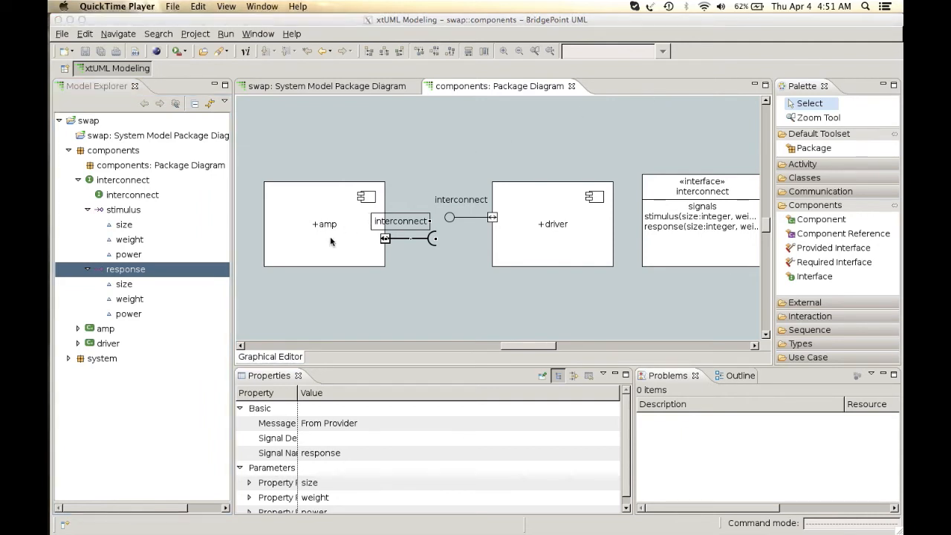
click(330, 238)
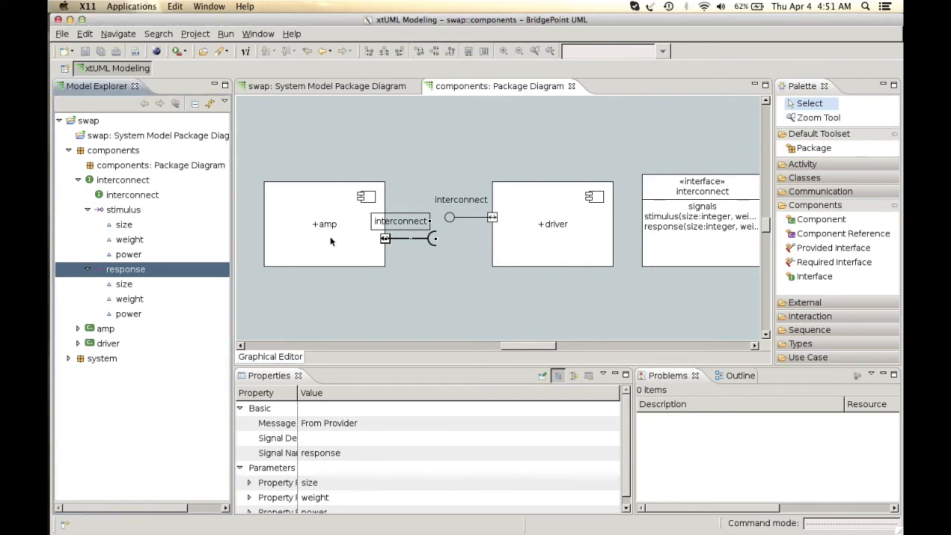
click(330, 238)
click(562, 203)
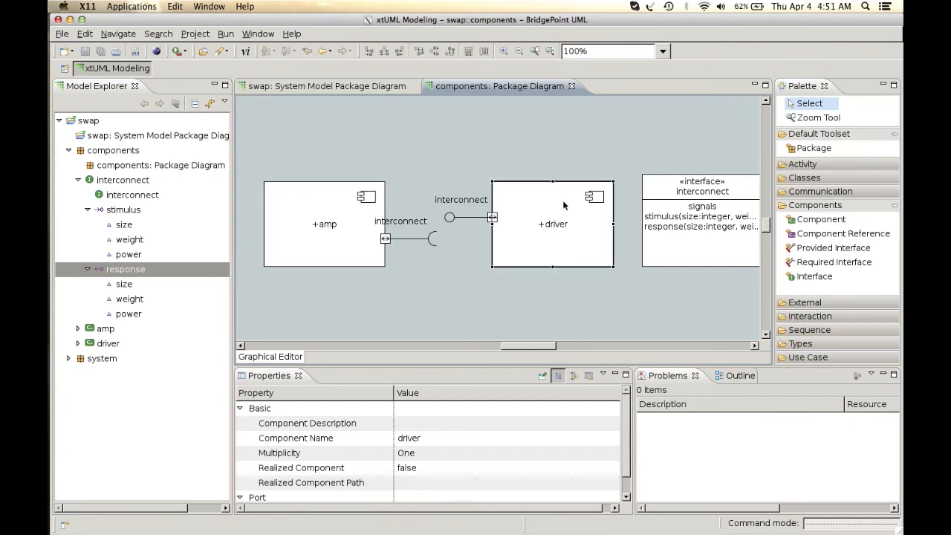
click(690, 244)
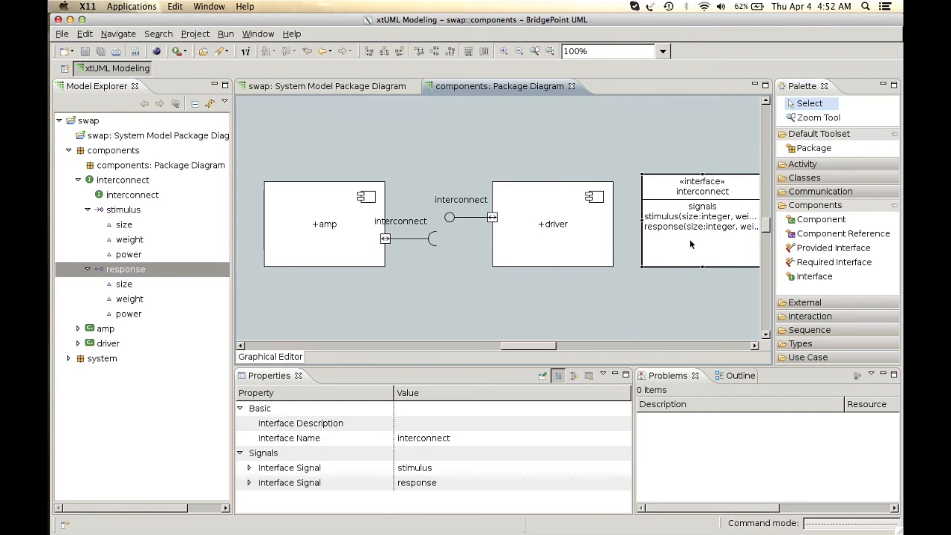
Open the system package's diagram and place a component reference on it assigned to the amp component.
click(103, 360)
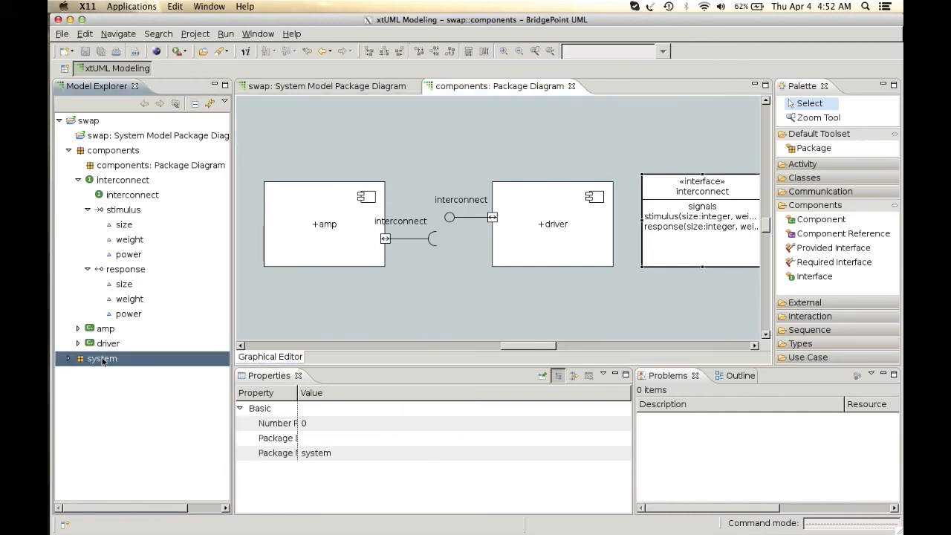
double_click(102, 360)
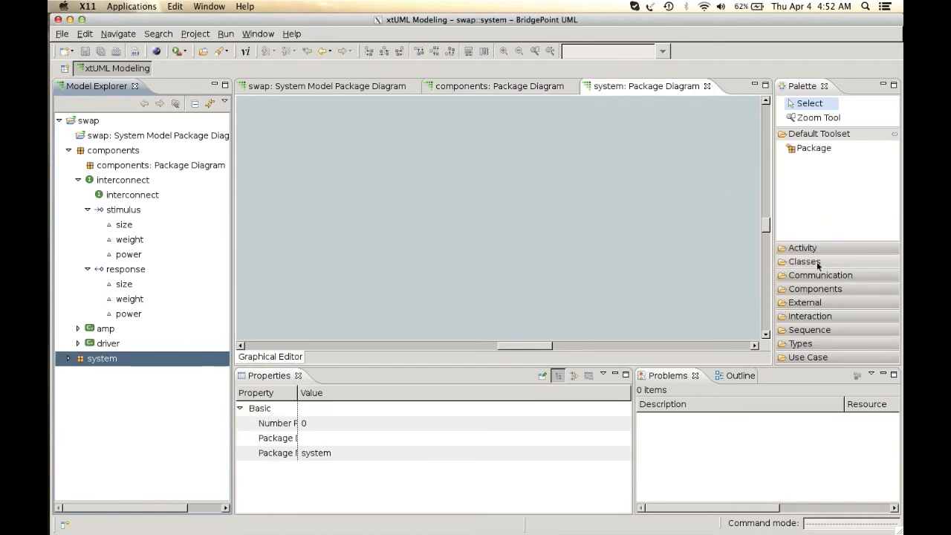
click(820, 289)
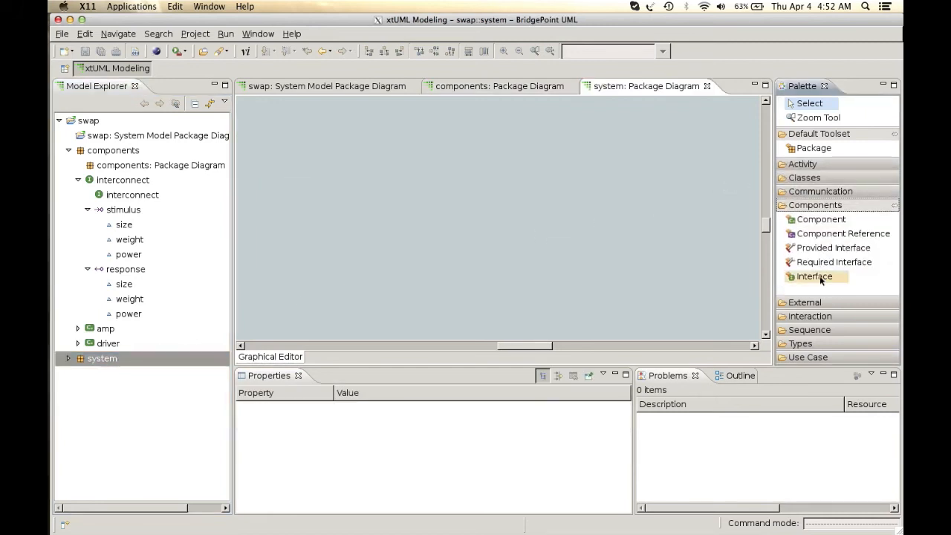
click(819, 237)
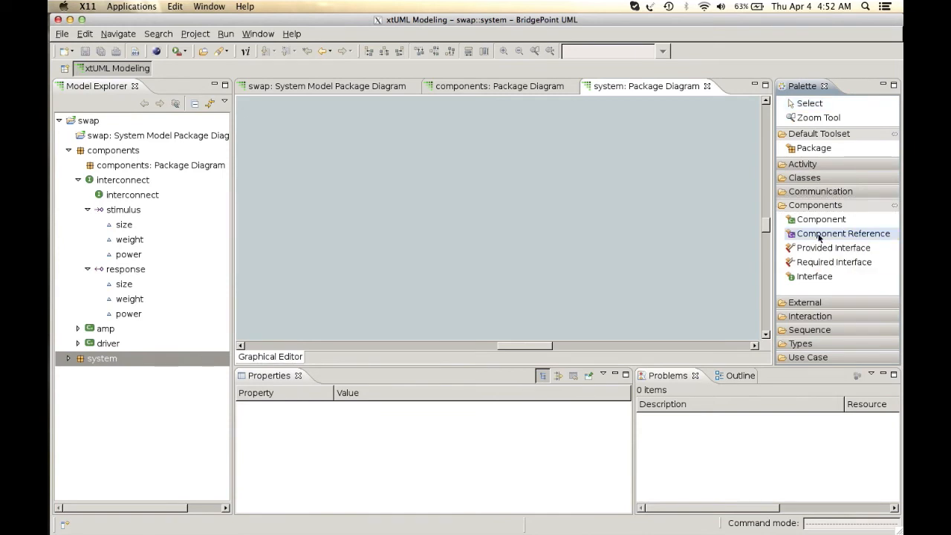
click(321, 183)
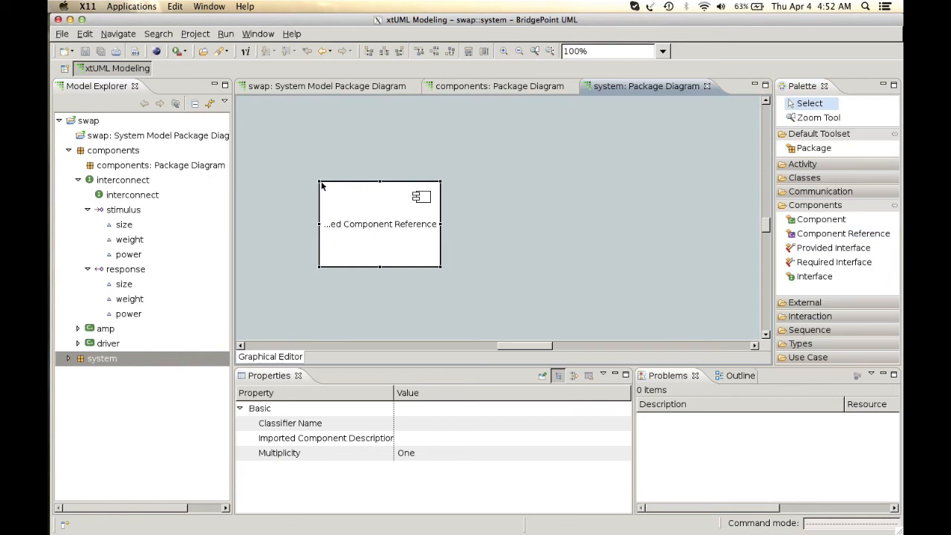
right_click(362, 207)
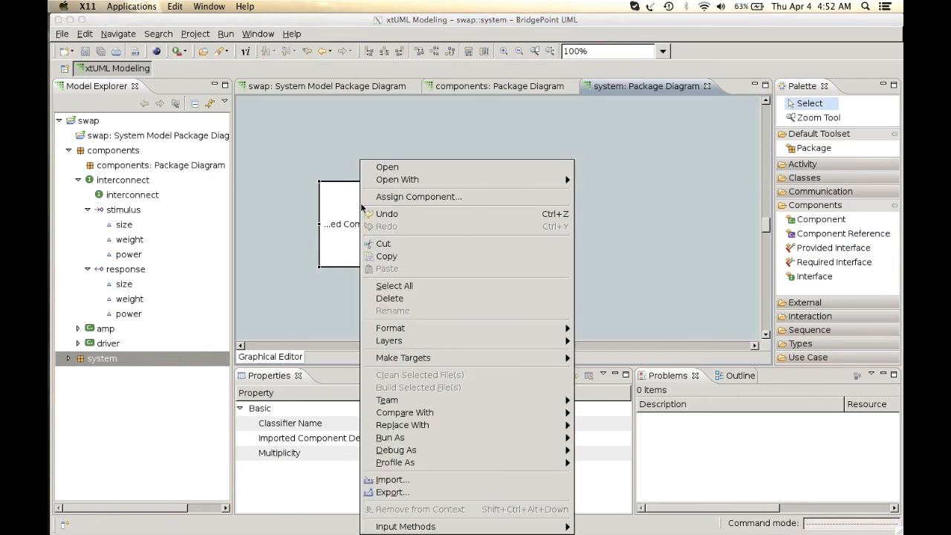
click(416, 197)
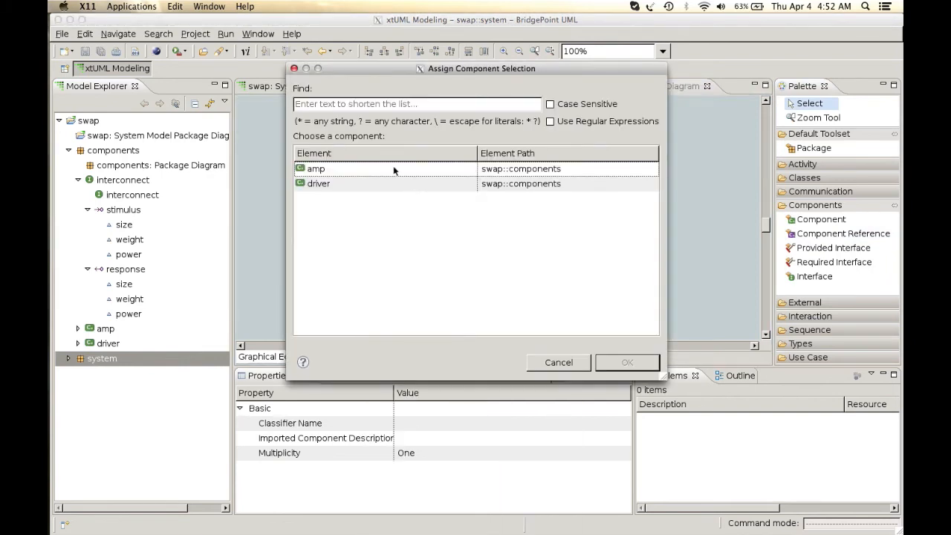
double_click(394, 170)
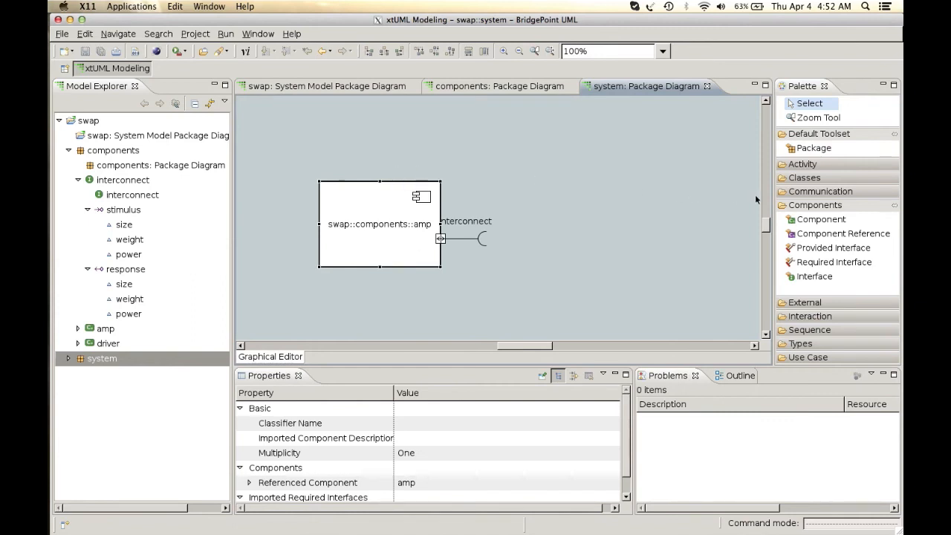
Place a second component reference to the right of amp in the system diagram and assign it to the driver component.
click(840, 235)
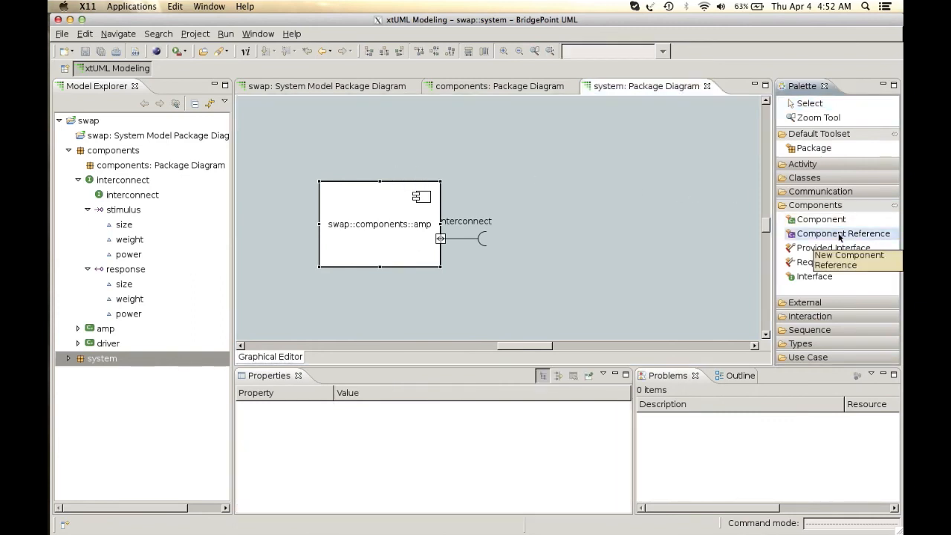
click(618, 198)
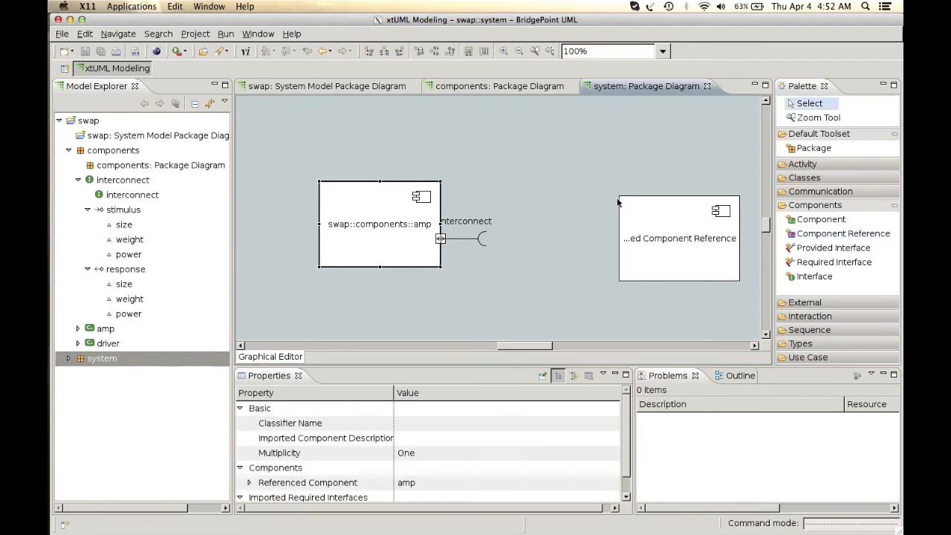
right_click(663, 221)
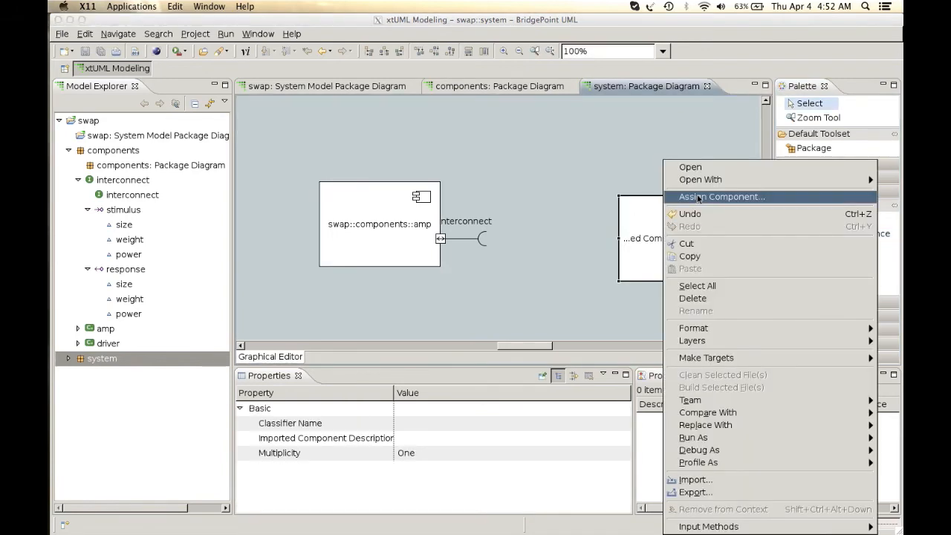
click(698, 198)
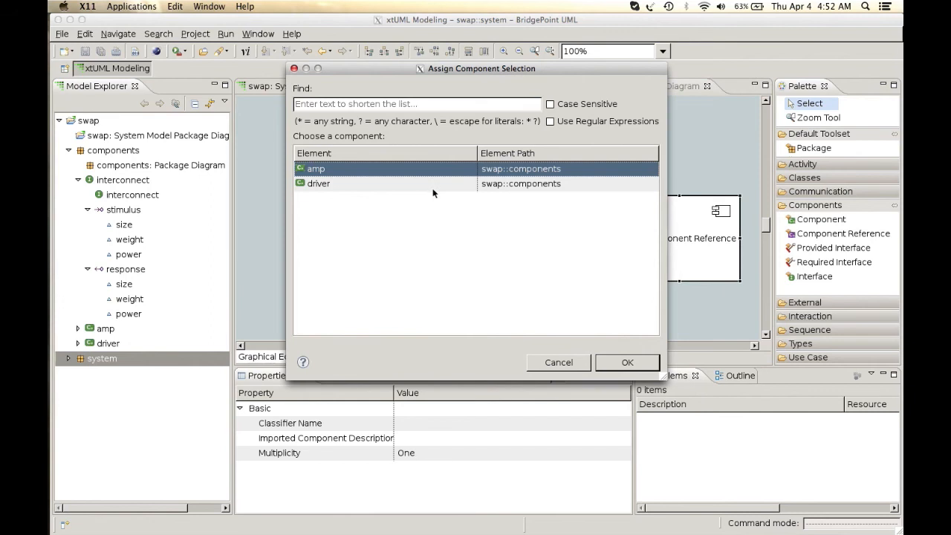
double_click(434, 186)
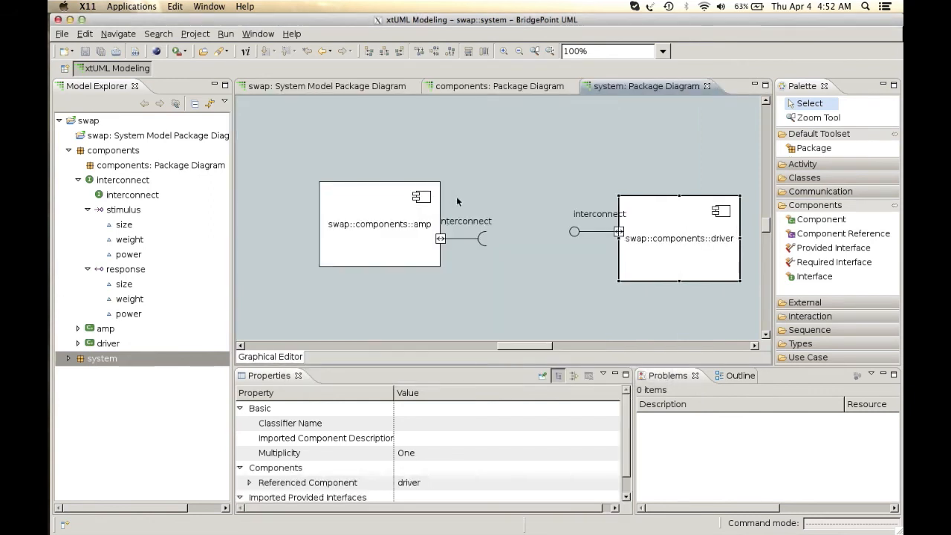
Connect driver's provided interconnect interface to amp's required interface and move the driver reference closer to amp.
click(574, 232)
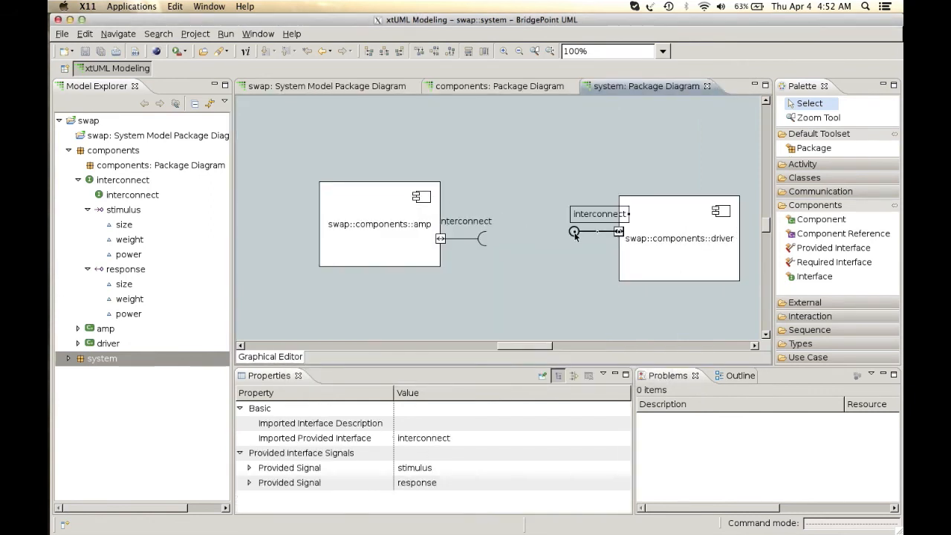
drag(576, 233, 483, 238)
click(704, 212)
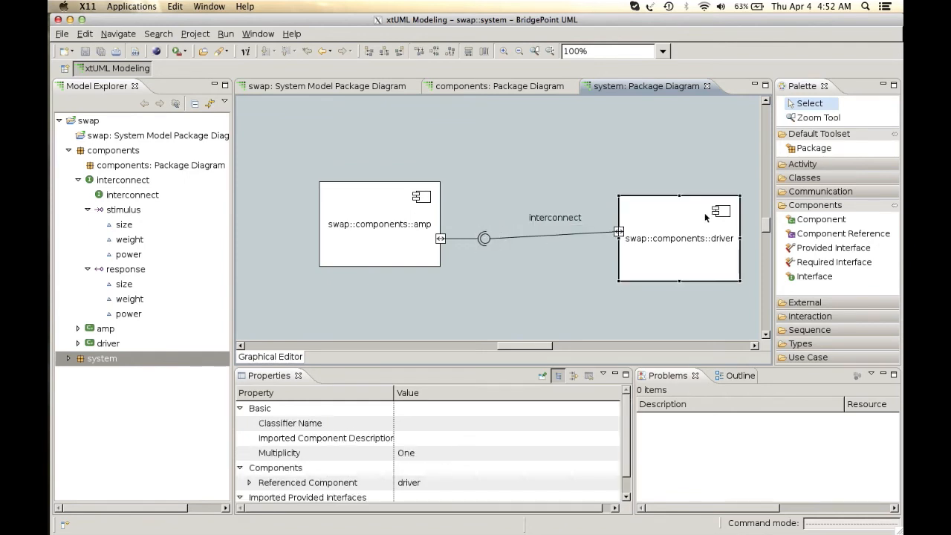
drag(704, 212, 639, 218)
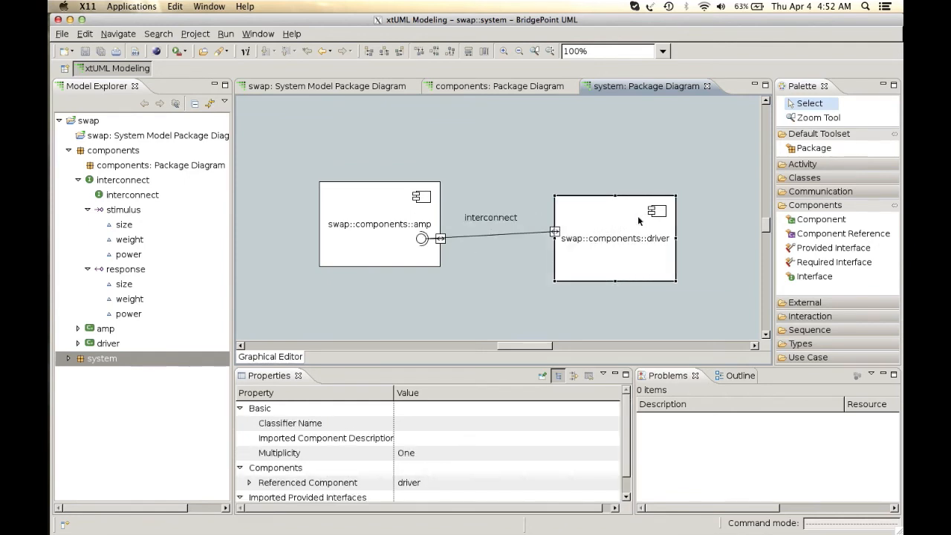
Reposition the interconnect joint between amp and driver and straighten the connection line by shifting its driver port.
click(422, 238)
drag(423, 238, 499, 213)
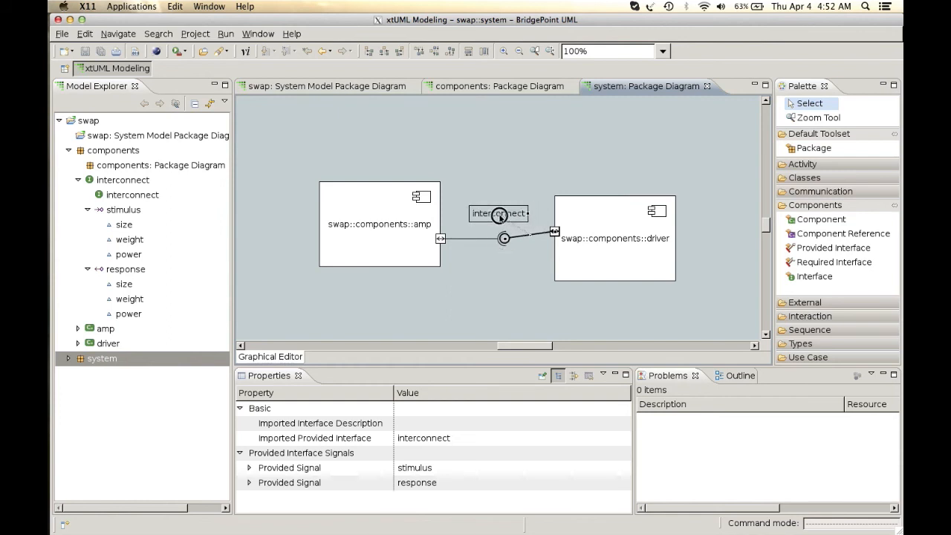
drag(554, 231, 555, 238)
click(580, 170)
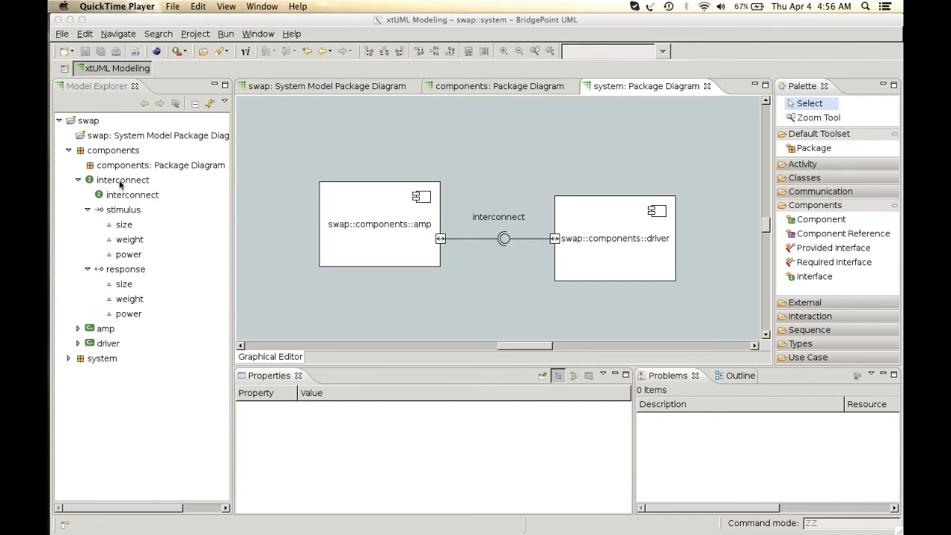
Add a new operation named init to the interconnect interface in the components package.
click(119, 184)
click(120, 184)
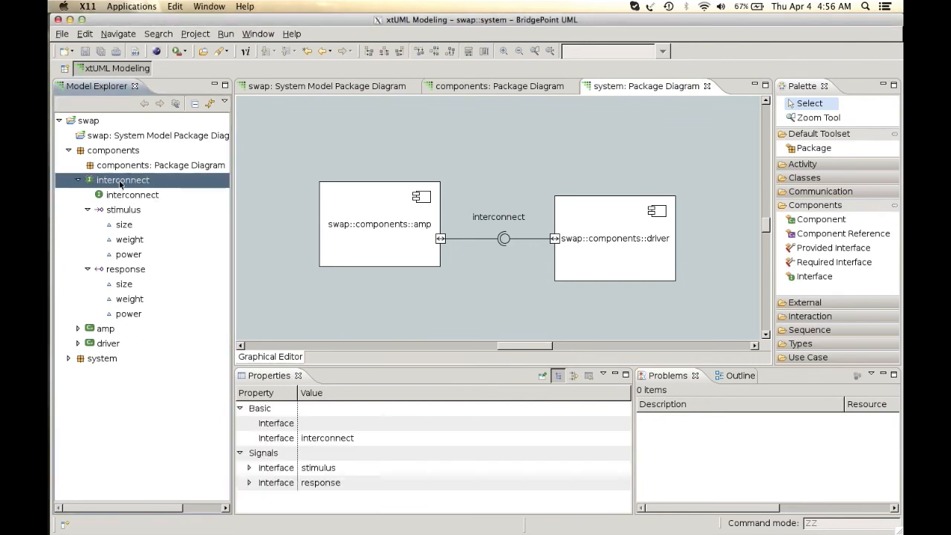
right_click(120, 184)
mouse_move(195, 195)
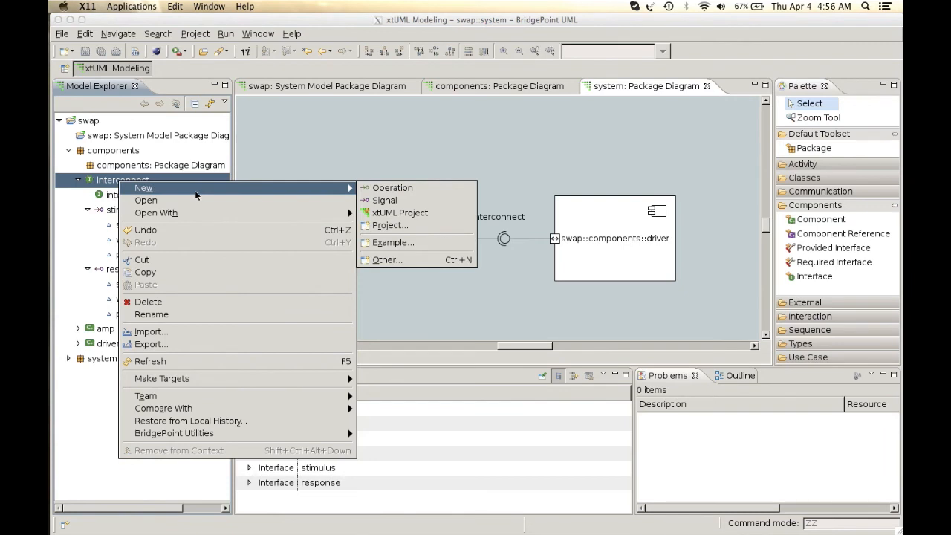
click(421, 188)
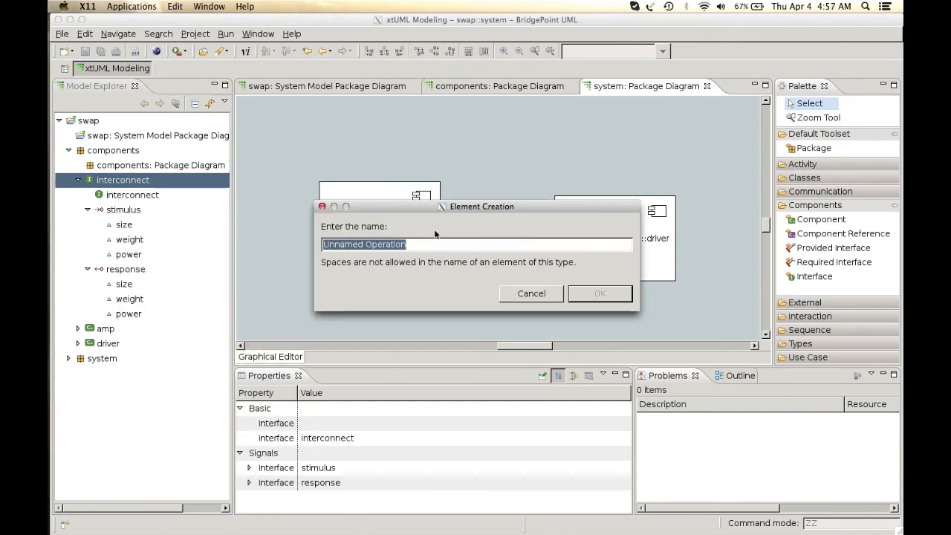
text(init)
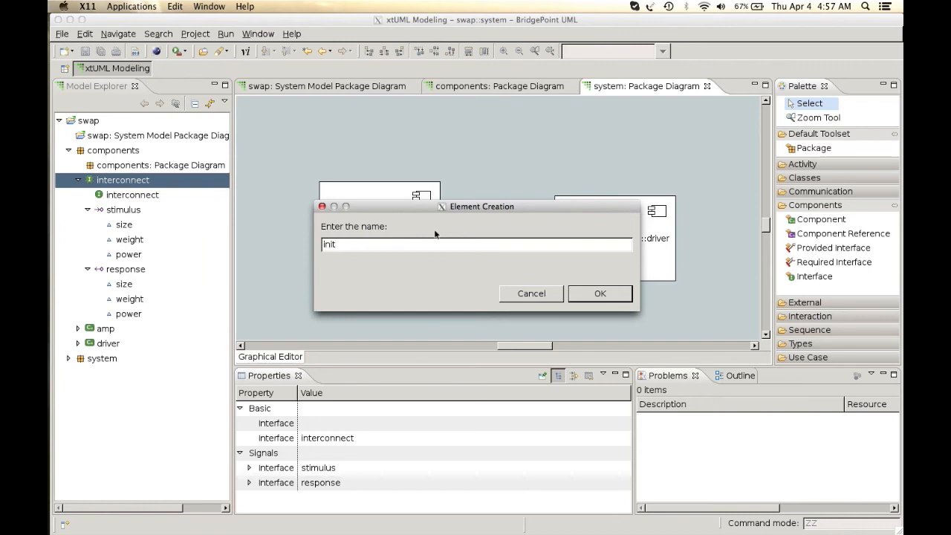
click(610, 298)
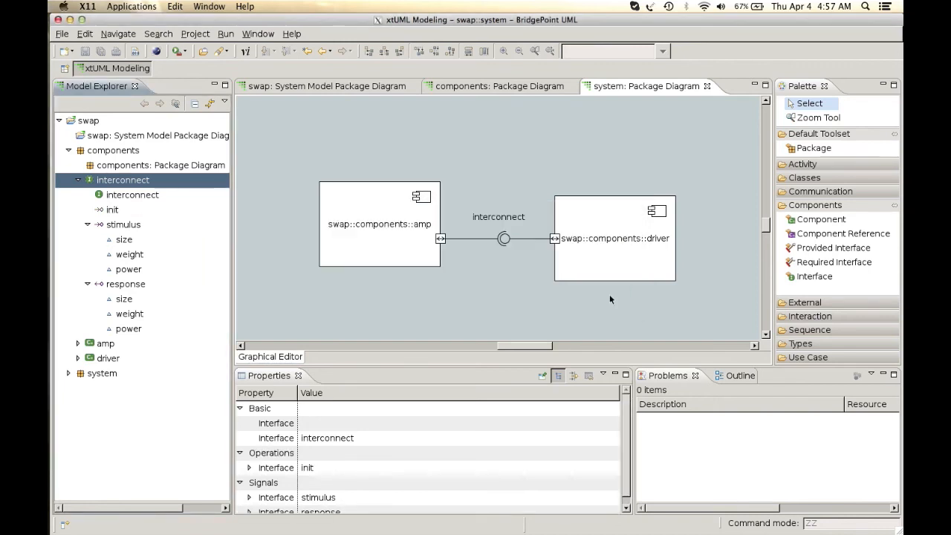
Set the message direction of interconnect's init operation to From Provider.
click(249, 469)
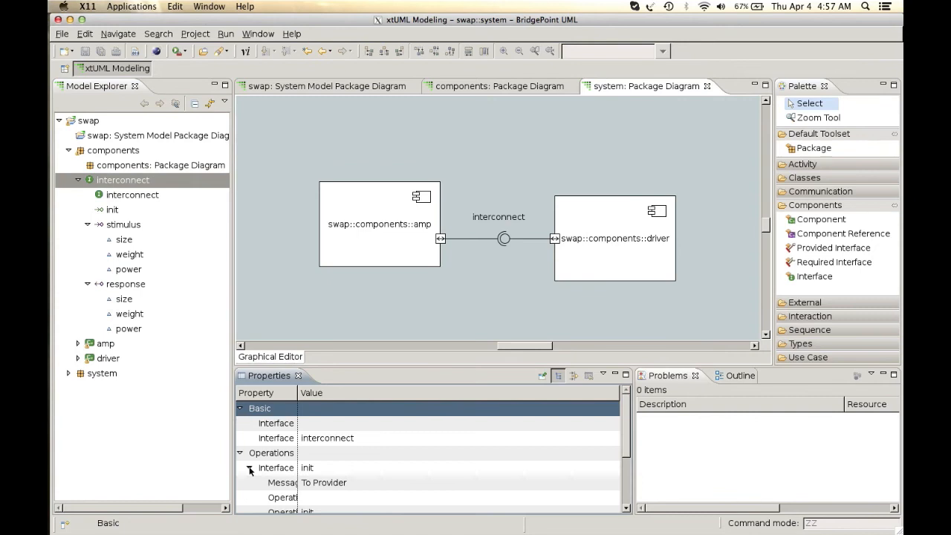
click(342, 483)
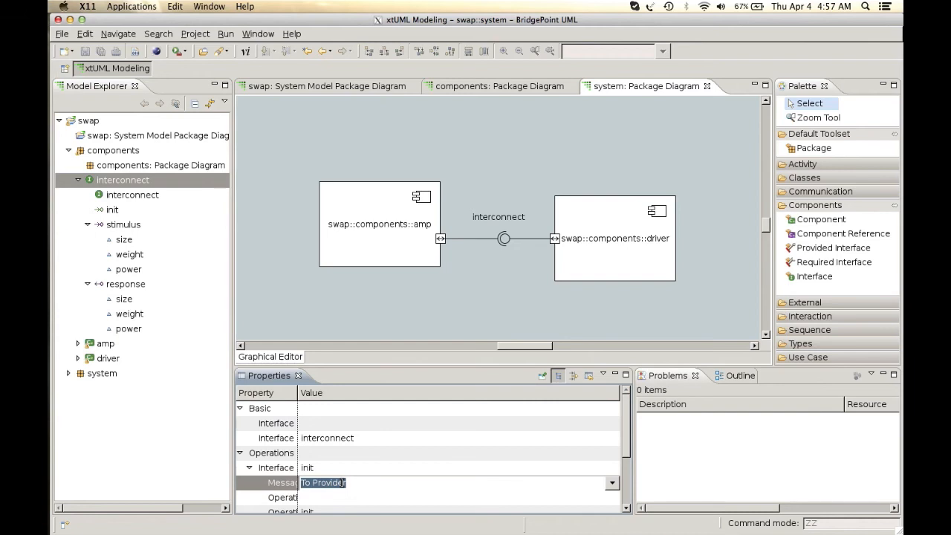
key(Down)
key(Return)
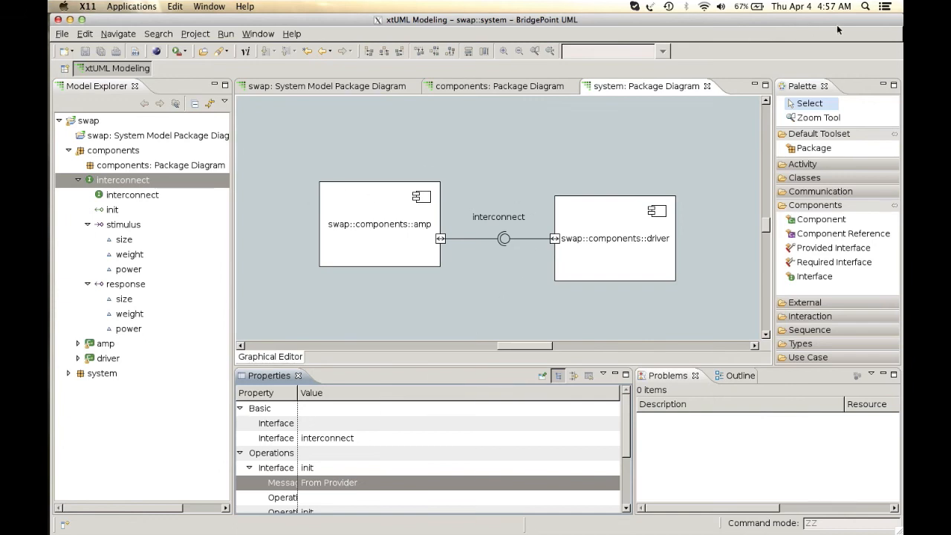
Synchronize the swap project so the amp and driver ports pick up the changed interconnect interface, and dismiss the report.
click(194, 121)
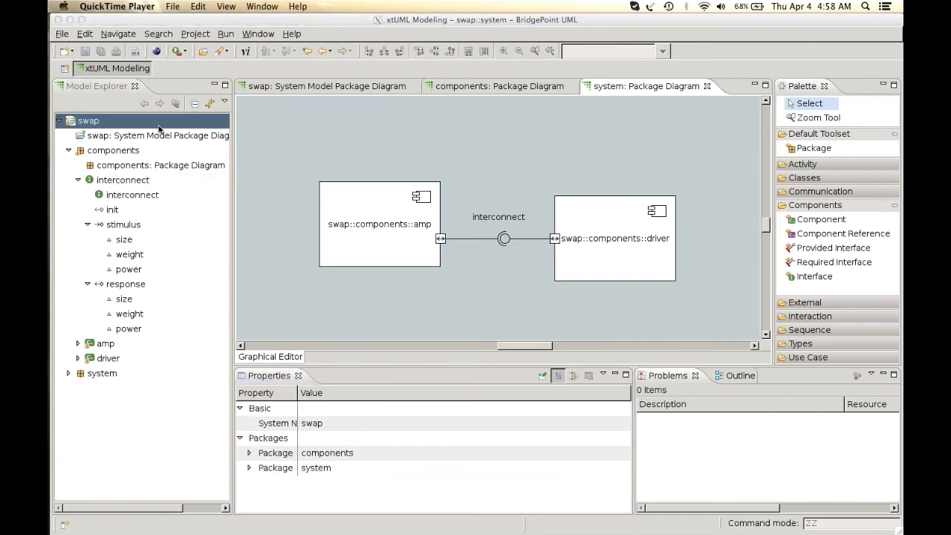
right_click(117, 122)
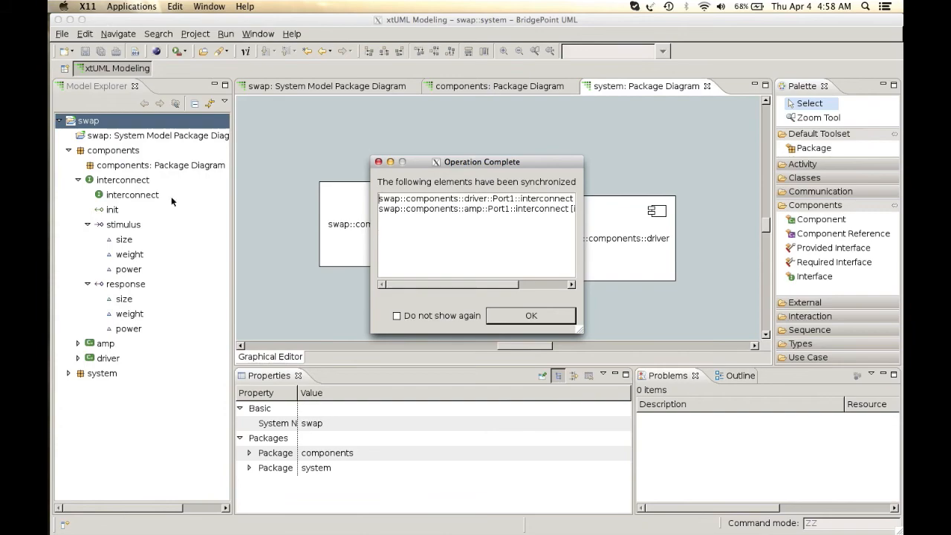
click(519, 316)
Open the activity of the init operation under the interconnect interface of amp's Port1.
click(78, 344)
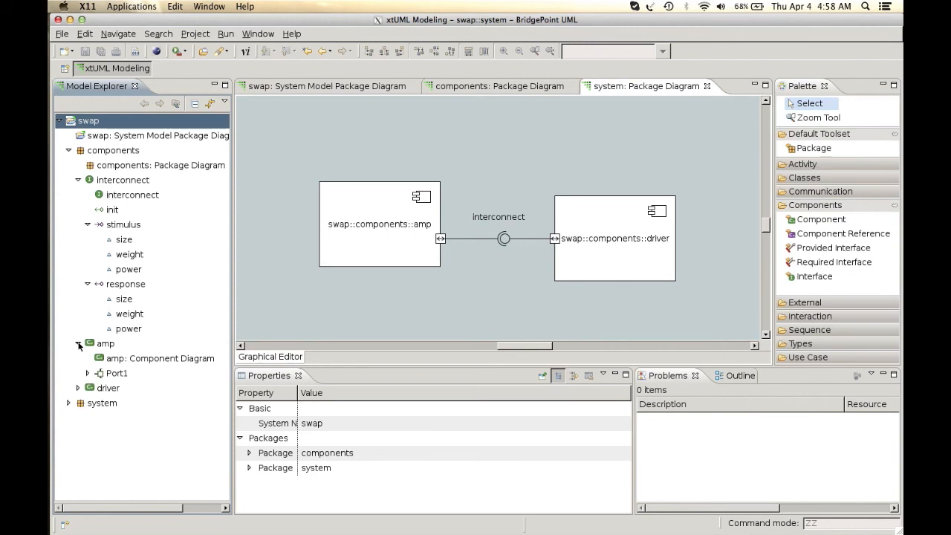
click(78, 344)
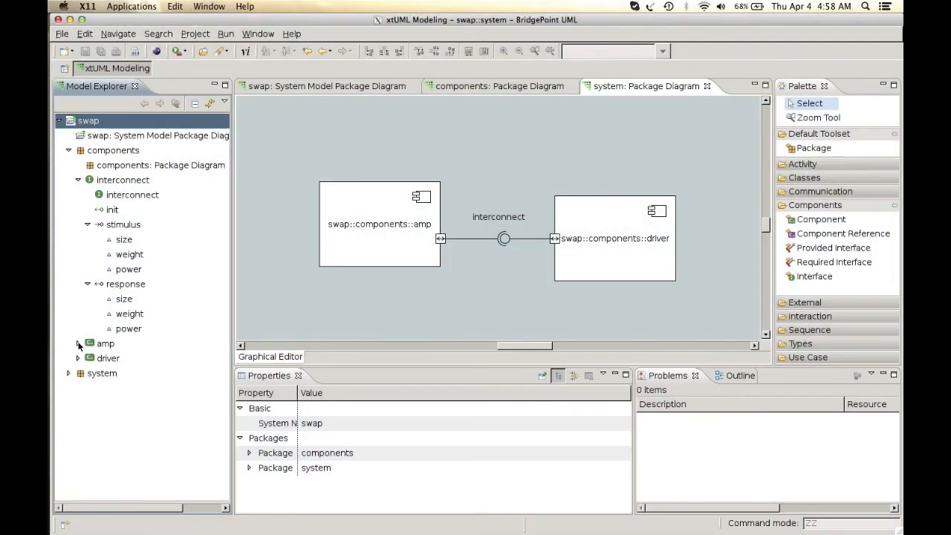
click(78, 343)
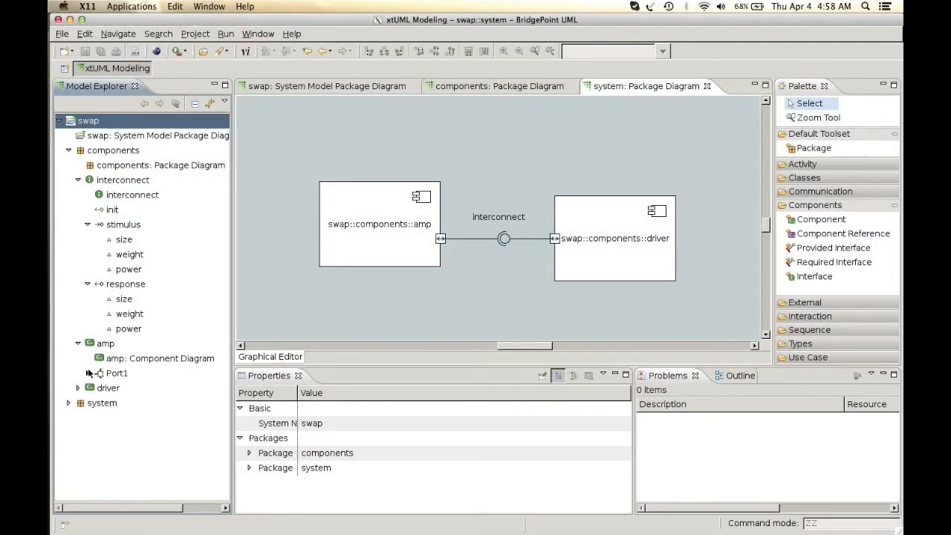
click(88, 373)
click(97, 388)
double_click(132, 403)
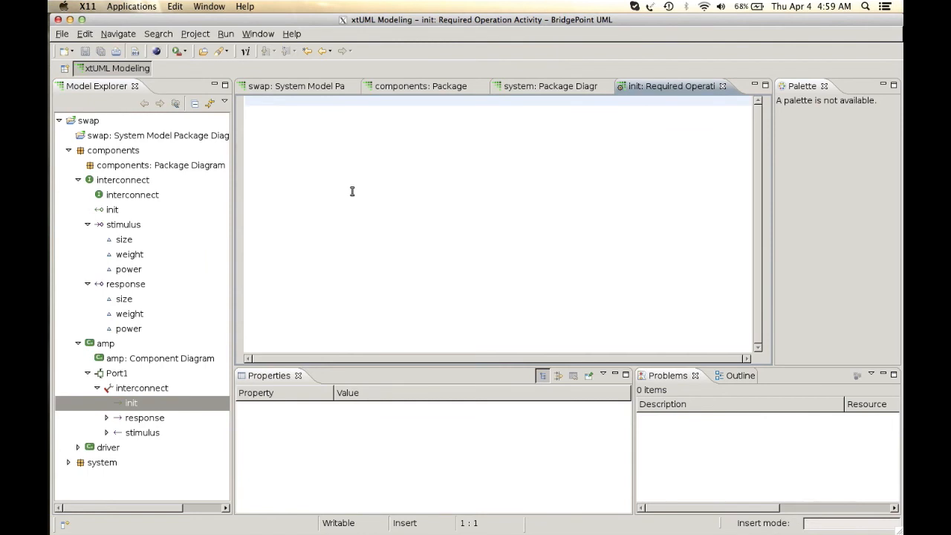
Write "send Port1::stimulus( size:4, weight:3.1, power:1.0 );" as amp's init activity, then save and close it.
text(send)
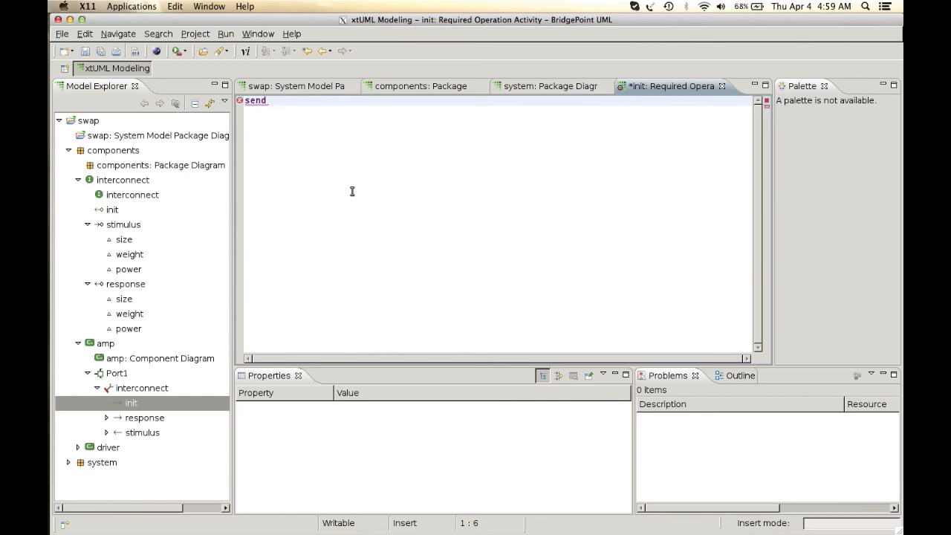
text(Port1::stij)
key(BackSpace)
text(mulus)
key(BackSpace)
text(s(_size)
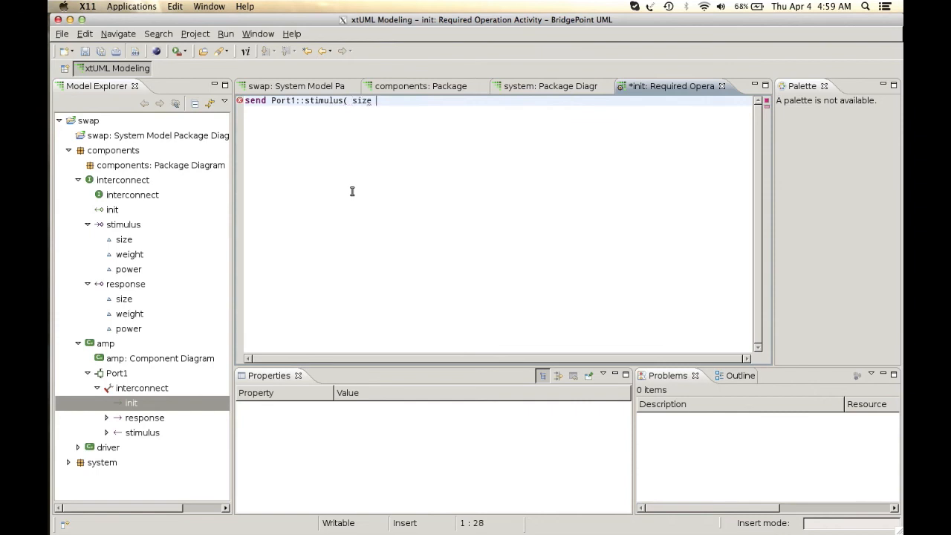
key(BackSpace)
text(:4, weith)
key(BackSpace)
key(BackSpace)
text(ght:3.1, power:1.0)
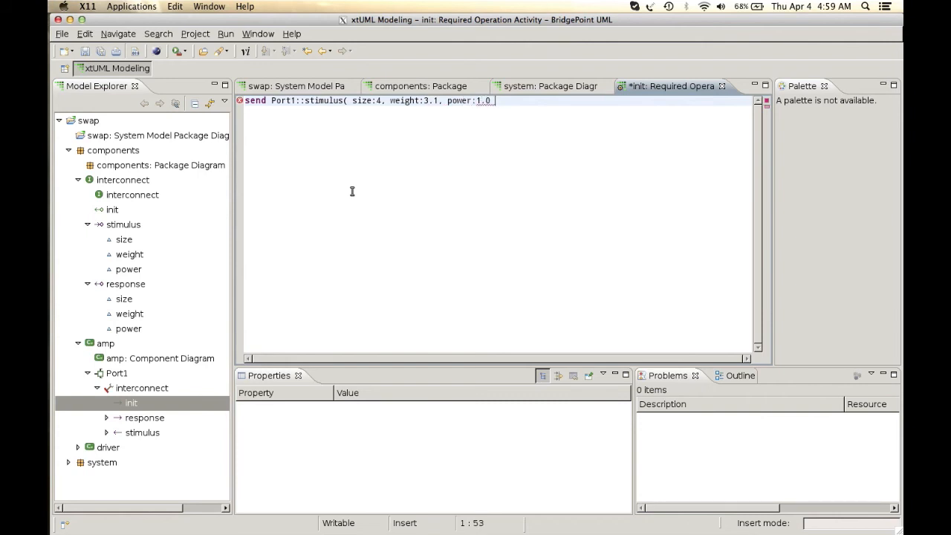
text( );)
key(ctrl+s)
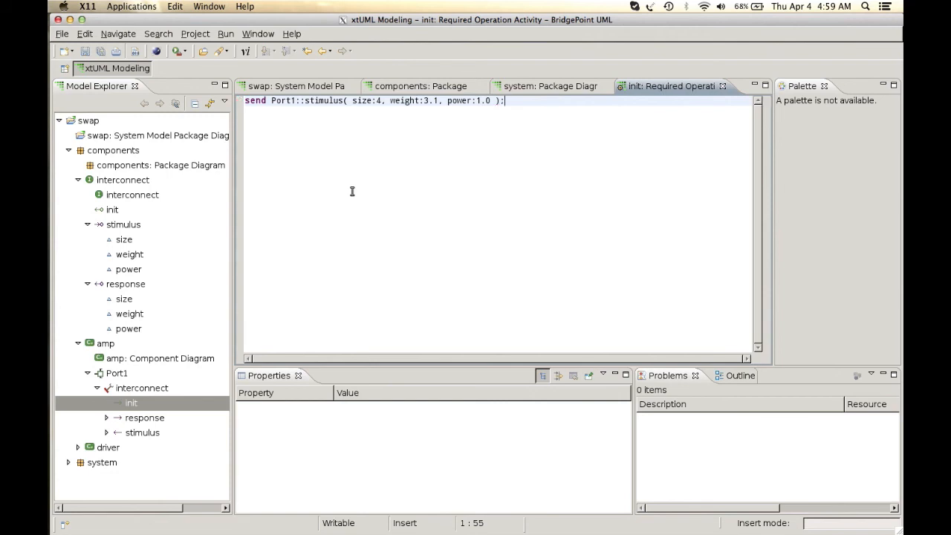
click(723, 86)
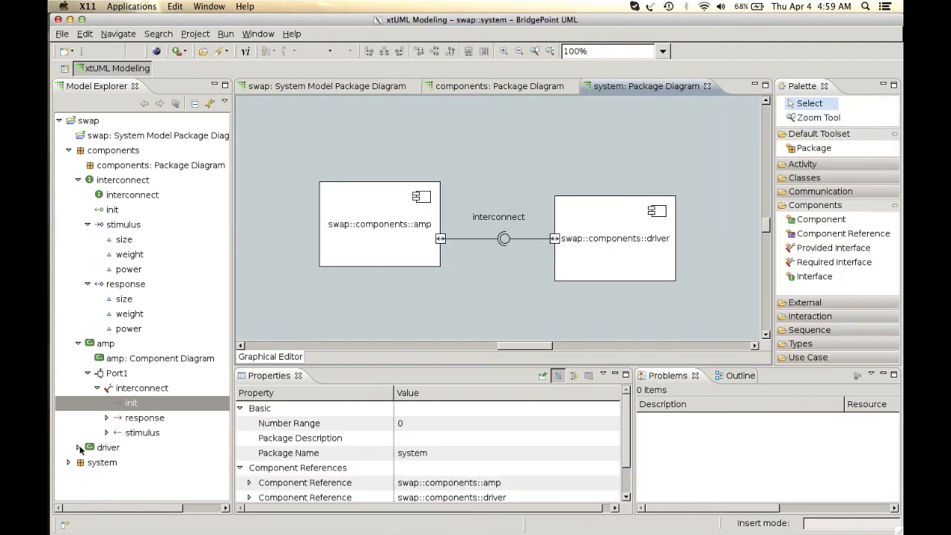
Open the activity of the stimulus signal under the interconnect interface of driver's Port1 for editing.
click(79, 449)
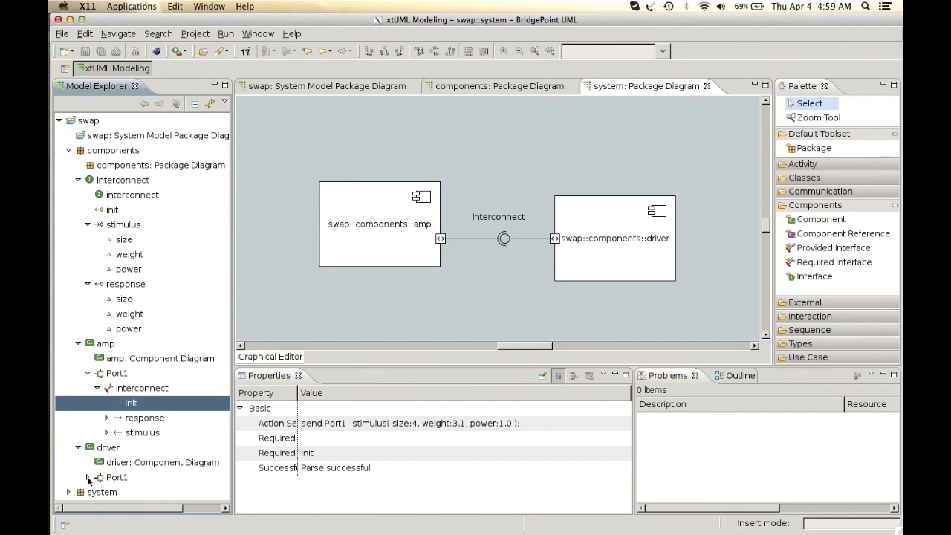
click(87, 477)
click(98, 492)
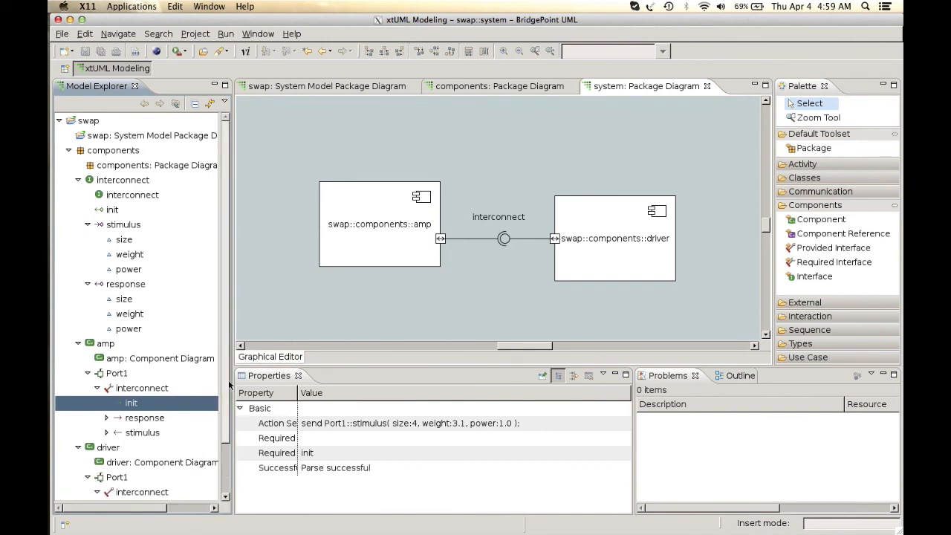
scroll(212, 401, down, 4)
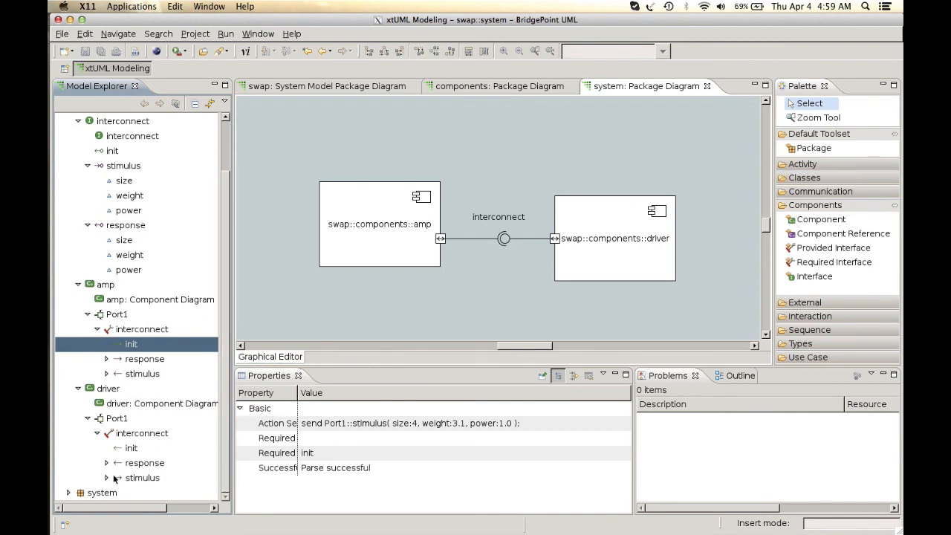
double_click(137, 478)
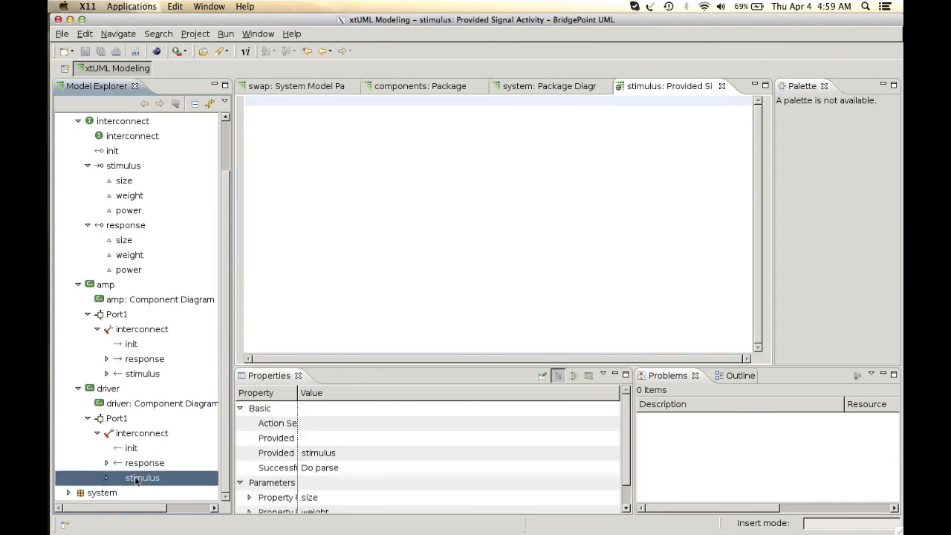
click(337, 221)
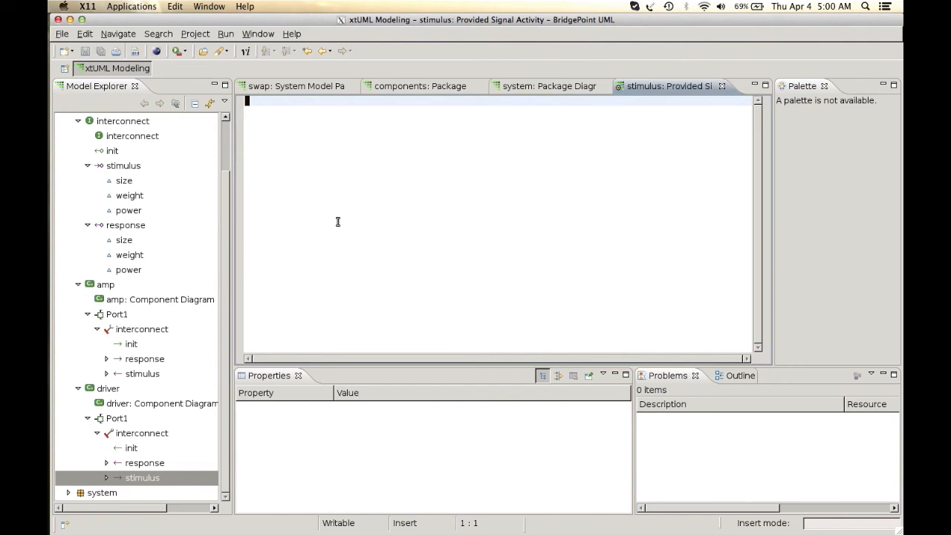
Write "send Port1::response( size: param.size + 5, weight: param.weight + 3.7, power: param.power * 0.84 );" as driver's stimulus activity, then save and close it.
text(send Port1::respo nse()
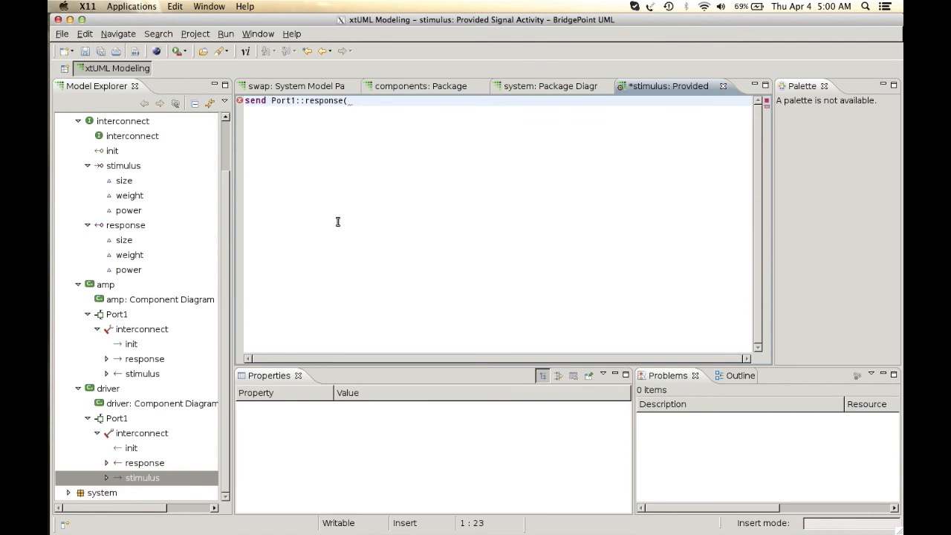
text(_size: param.size + 5,)
text(weith)
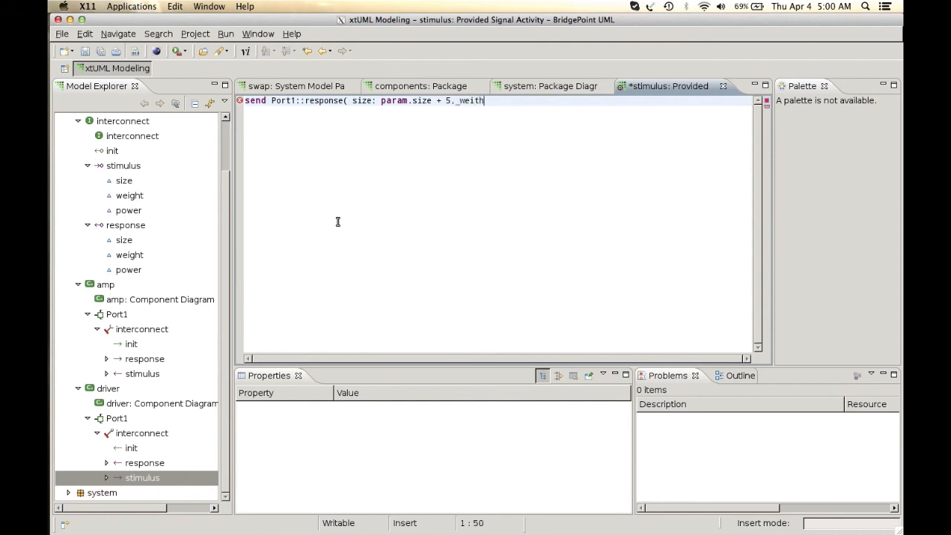
key(BackSpace)
key(BackSpace)
text(ght: param.s)
text(eight + 3.7)
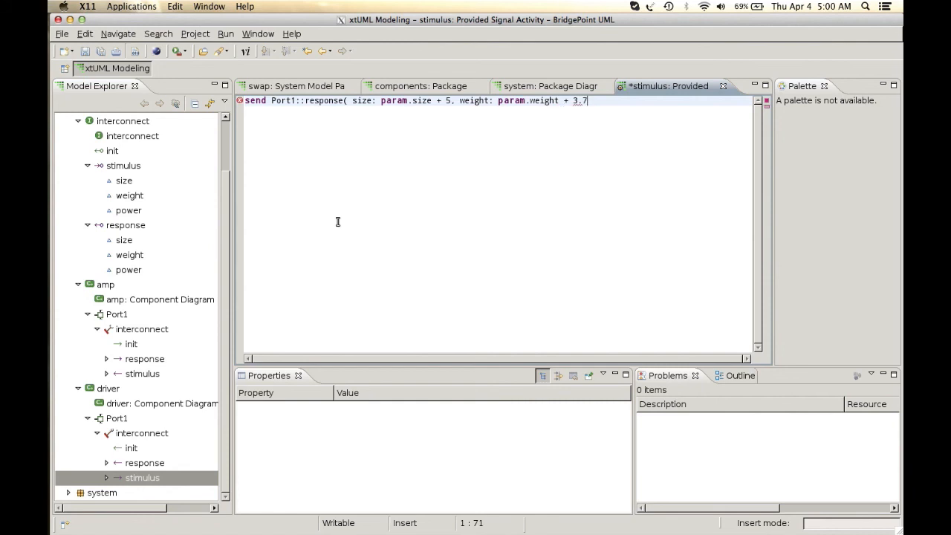
text(, power: param.power * )
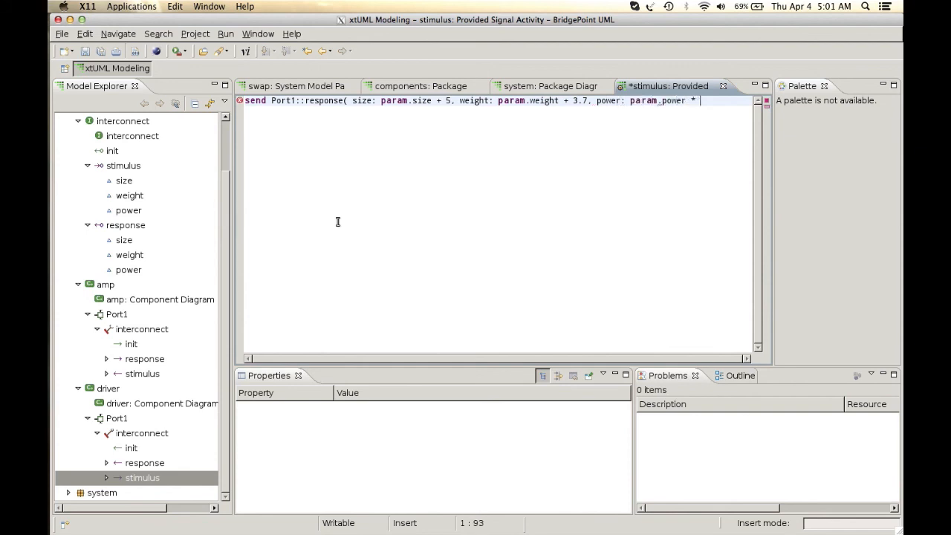
text(0.84 );)
key(ctrl+s)
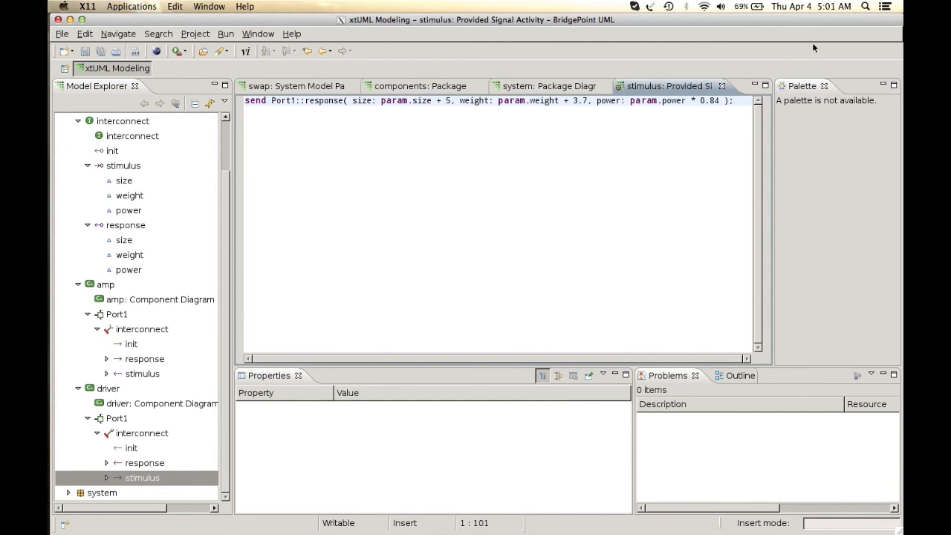
key(ctrl+super+Escape)
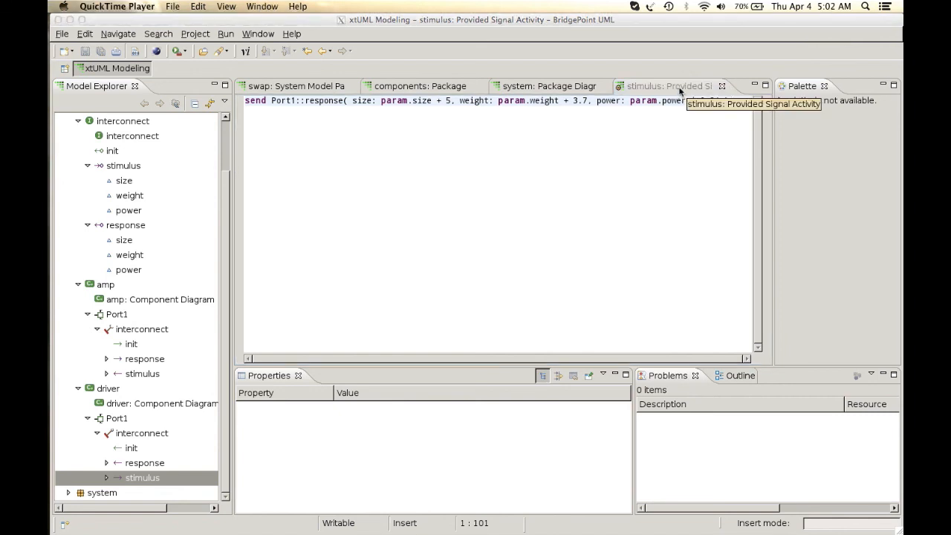
click(680, 88)
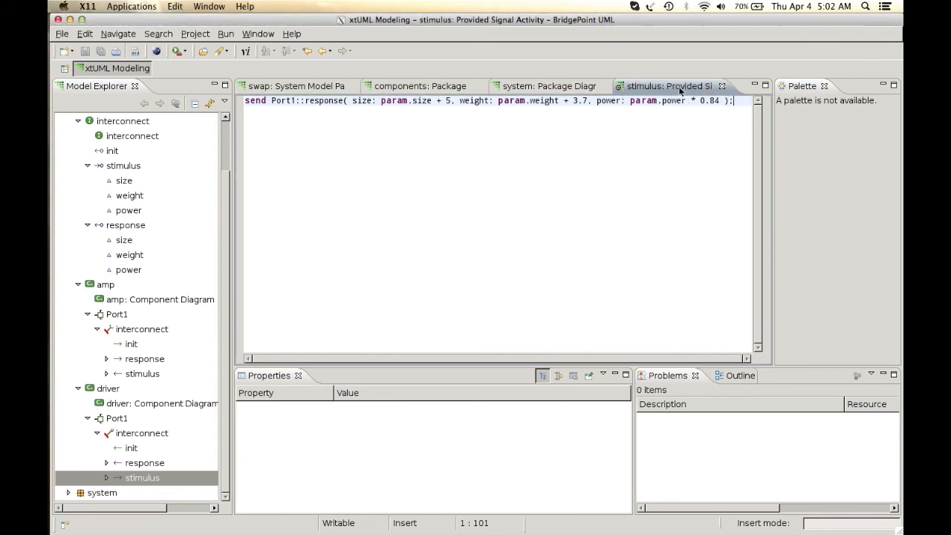
click(721, 88)
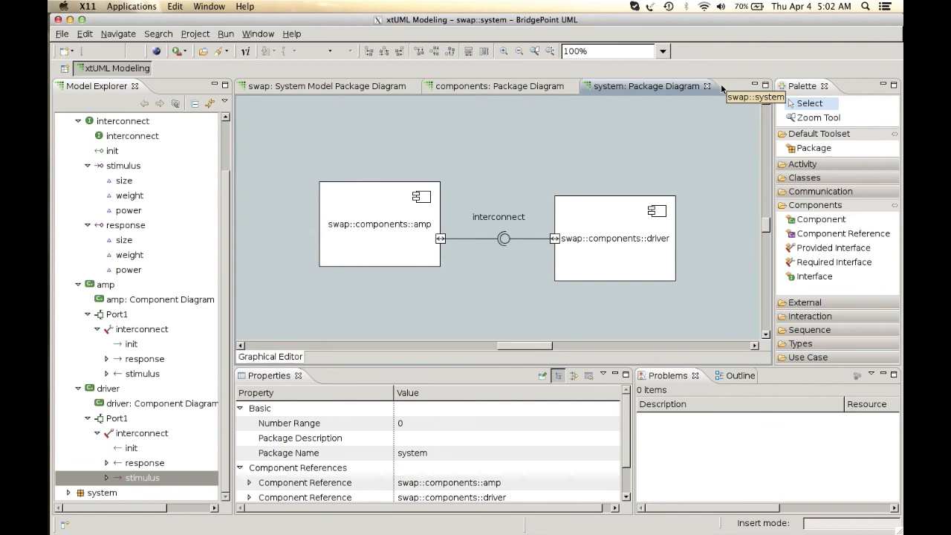
Switch the workbench to the xtUML Debugging perspective.
click(428, 219)
click(582, 244)
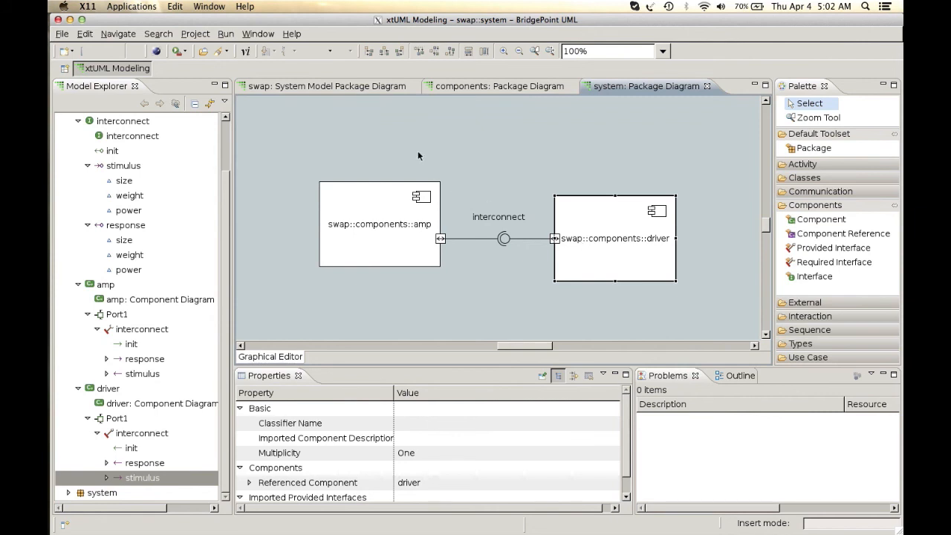
click(258, 34)
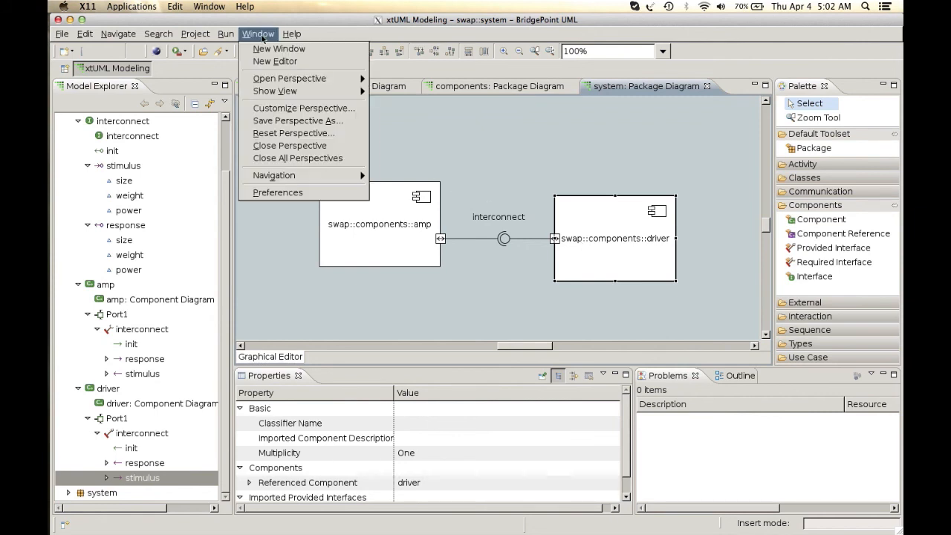
mouse_move(313, 79)
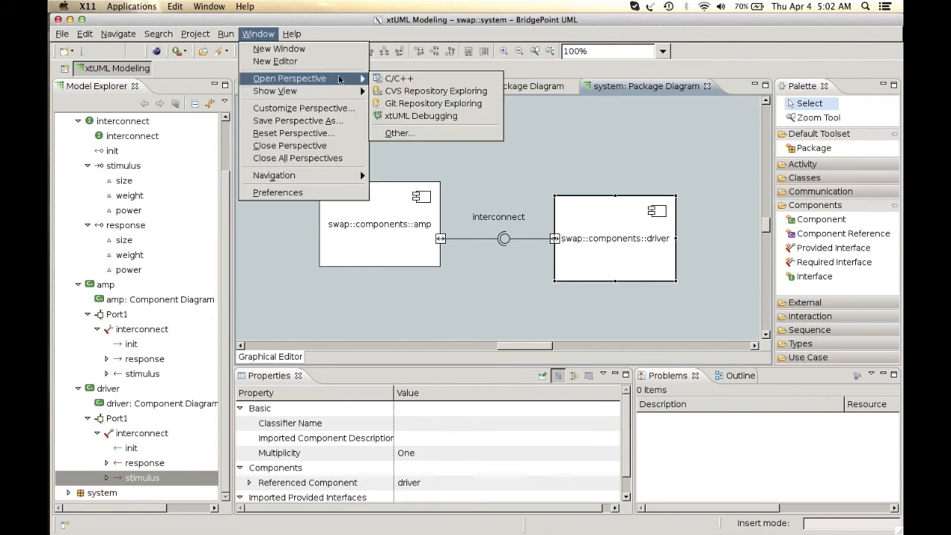
click(410, 117)
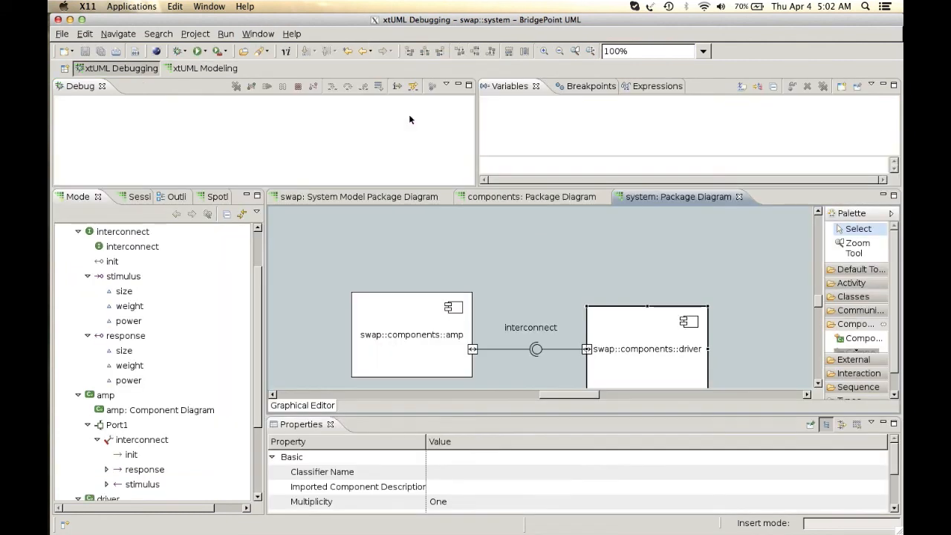
Create a new Model Verifier Application debug configuration and name it swap.
click(185, 52)
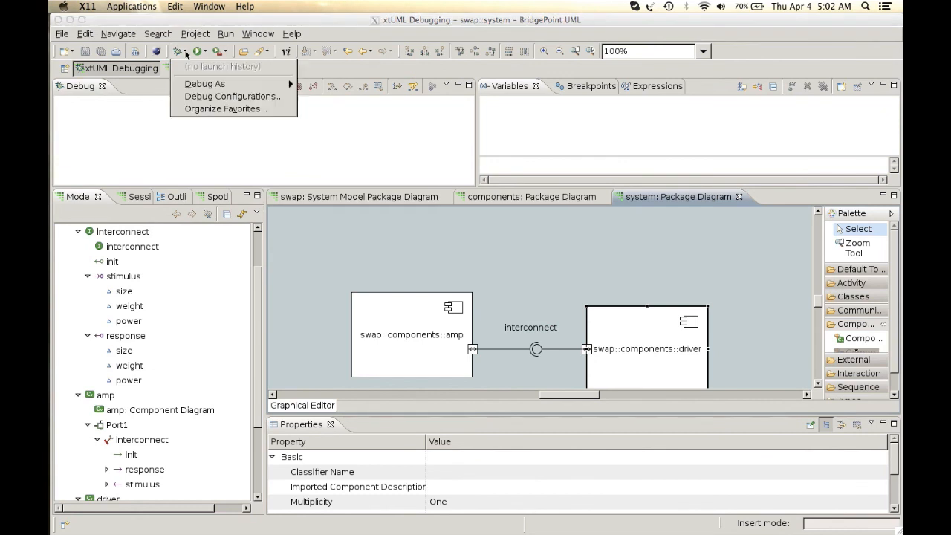
click(198, 96)
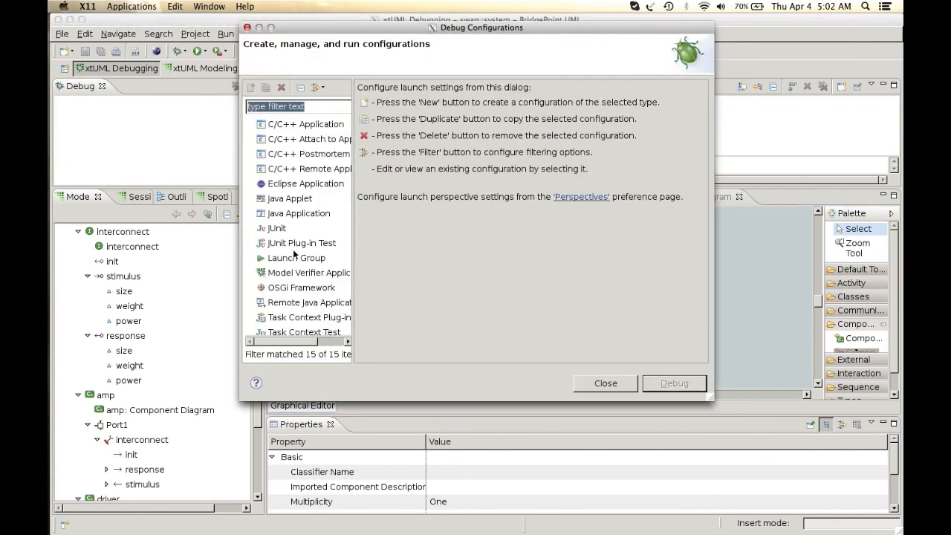
double_click(297, 273)
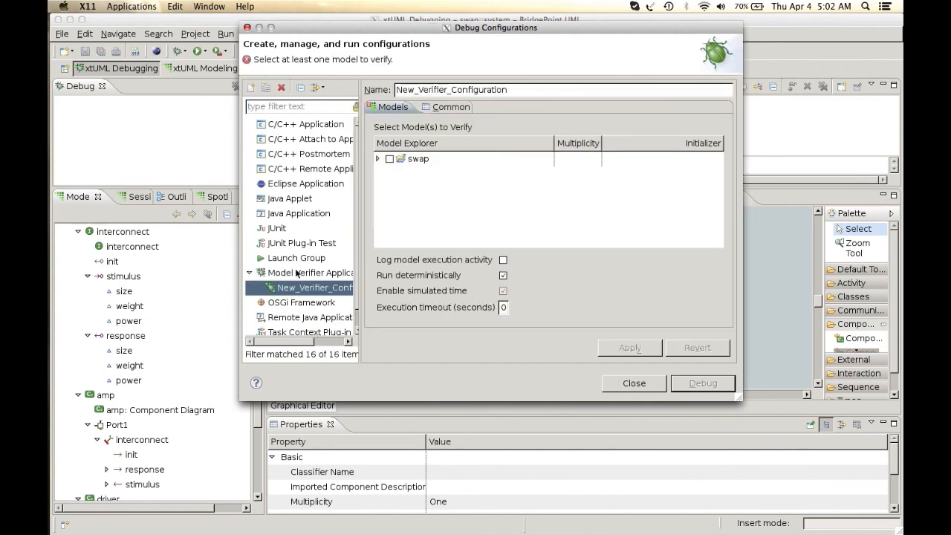
double_click(472, 90)
key(BackSpace)
key(BackSpace)
key(BackSpace)
key(BackSpace)
key(BackSpace)
key(BackSpace)
key(BackSpace)
key(BackSpace)
key(BackSpace)
key(BackSpace)
key(BackSpace)
key(BackSpace)
key(BackSpace)
key(BackSpace)
text(swap)
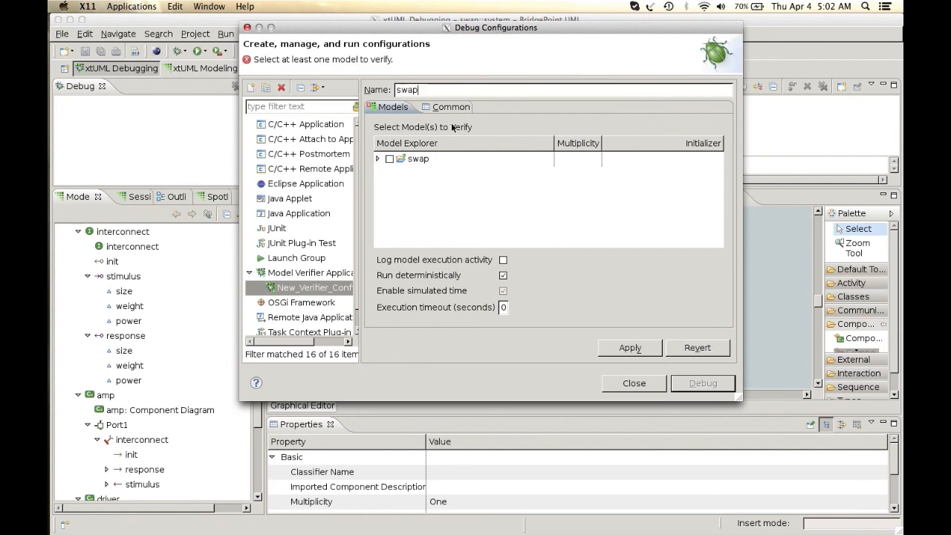
Select swap's system package with its amp and driver components for verification, and enable logging of model execution activity.
click(378, 159)
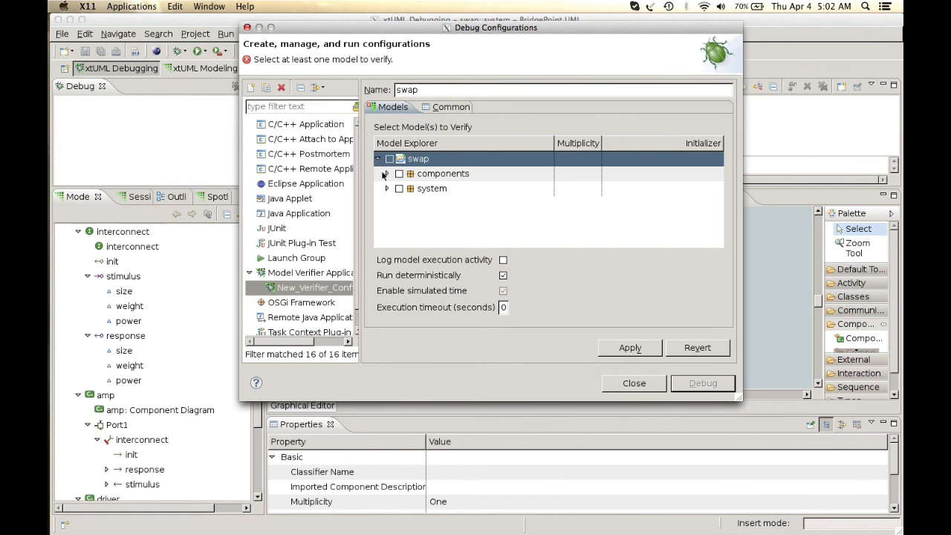
click(387, 189)
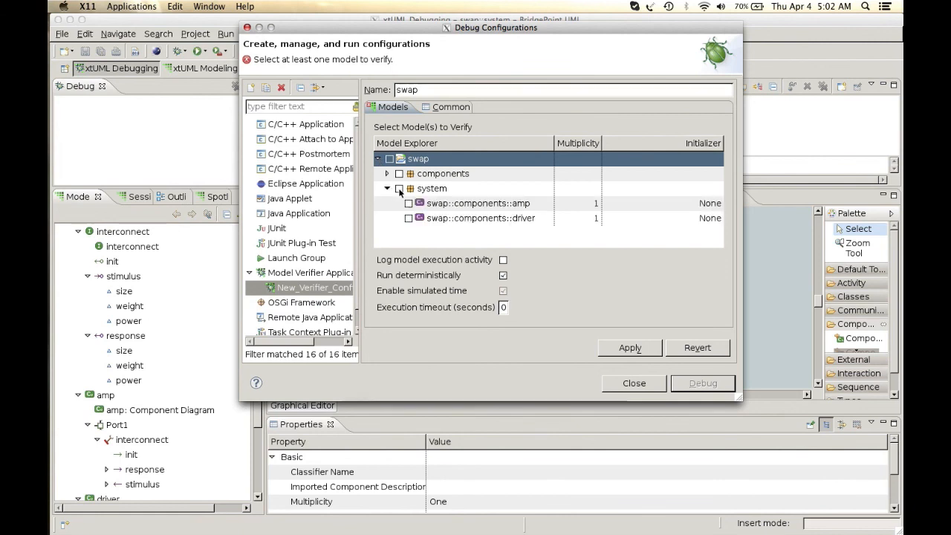
click(399, 188)
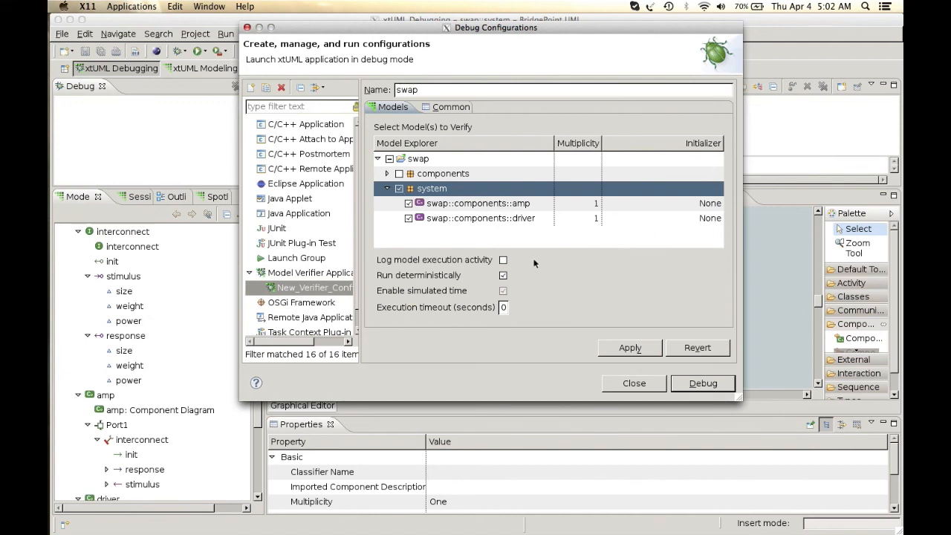
click(503, 260)
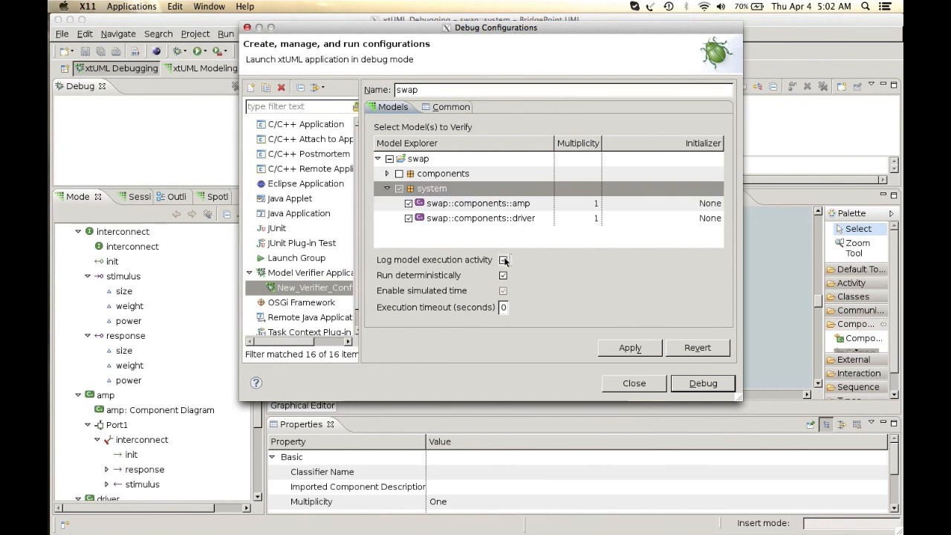
Set the initializer of swap::components::amp to the interconnect interface's init operation and launch the debug configuration.
click(654, 203)
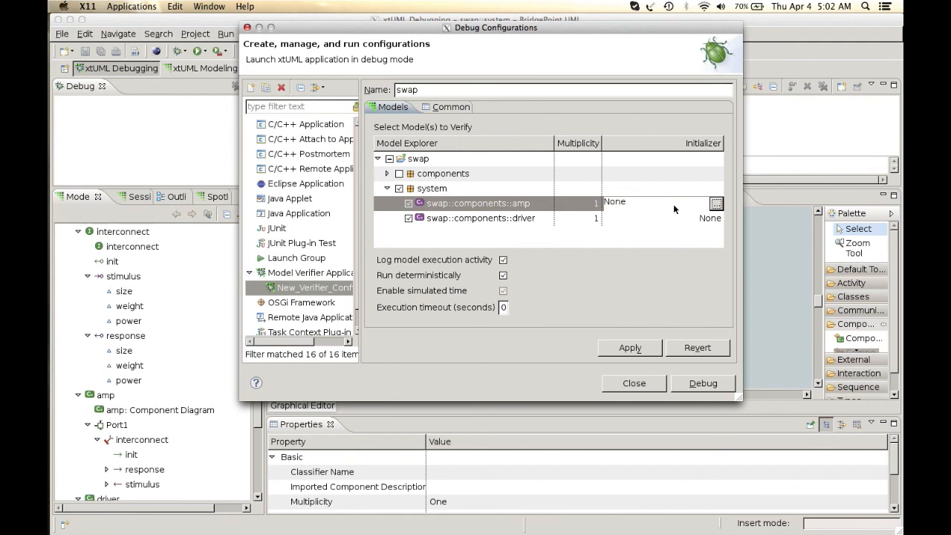
click(716, 203)
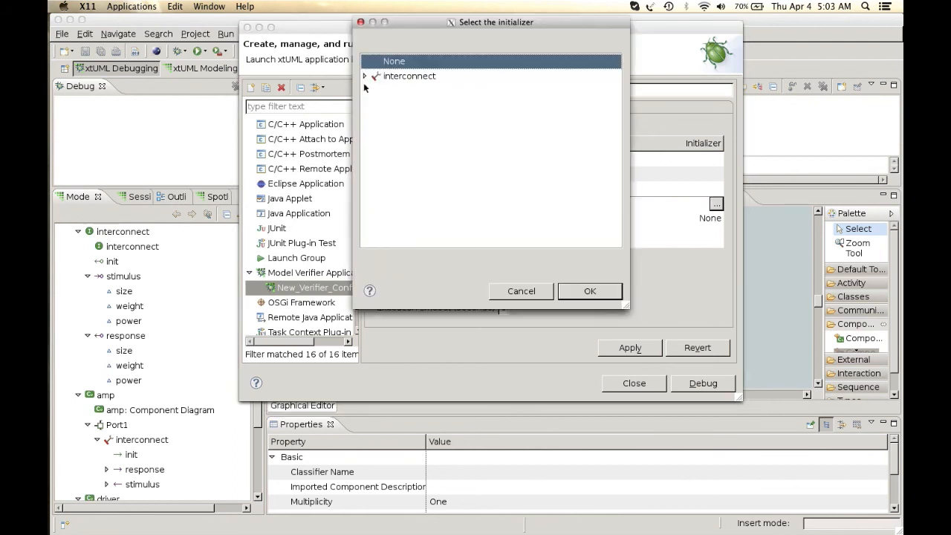
click(365, 76)
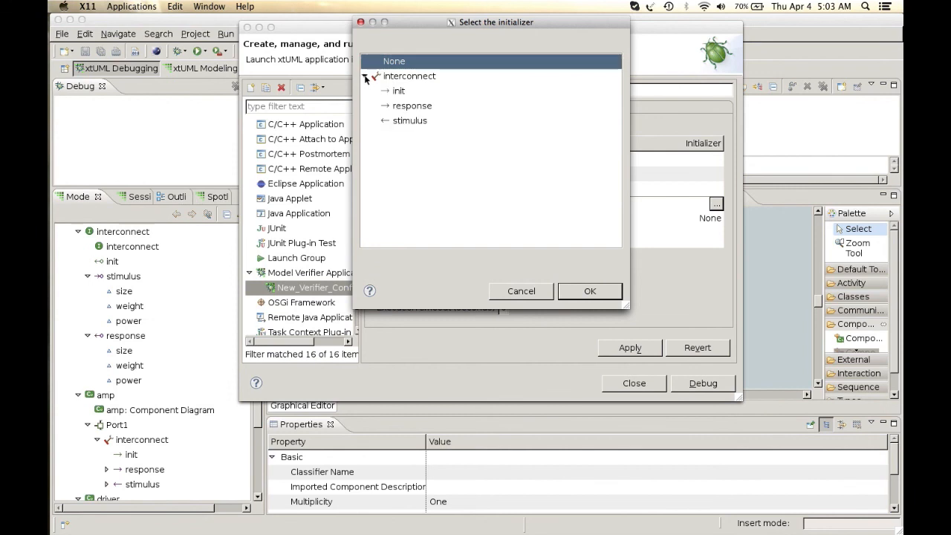
click(402, 92)
click(590, 289)
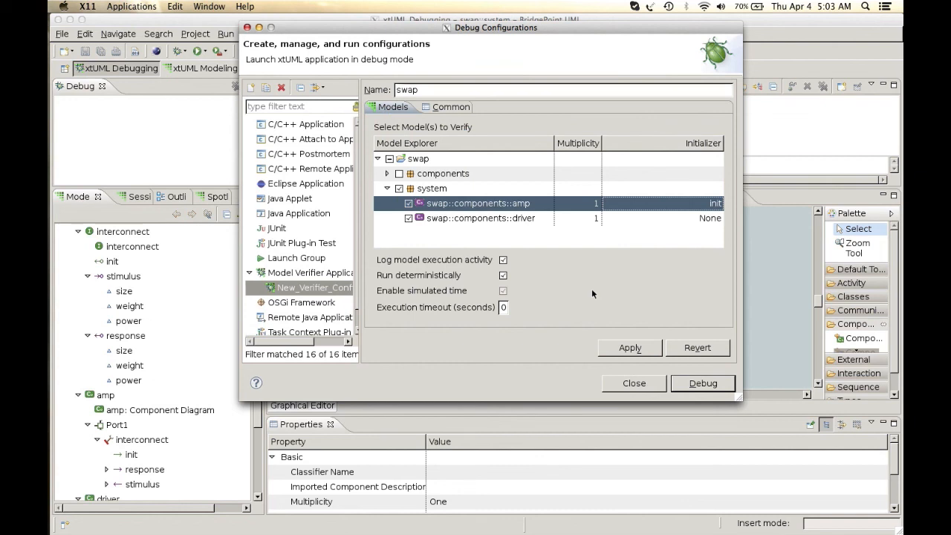
click(705, 382)
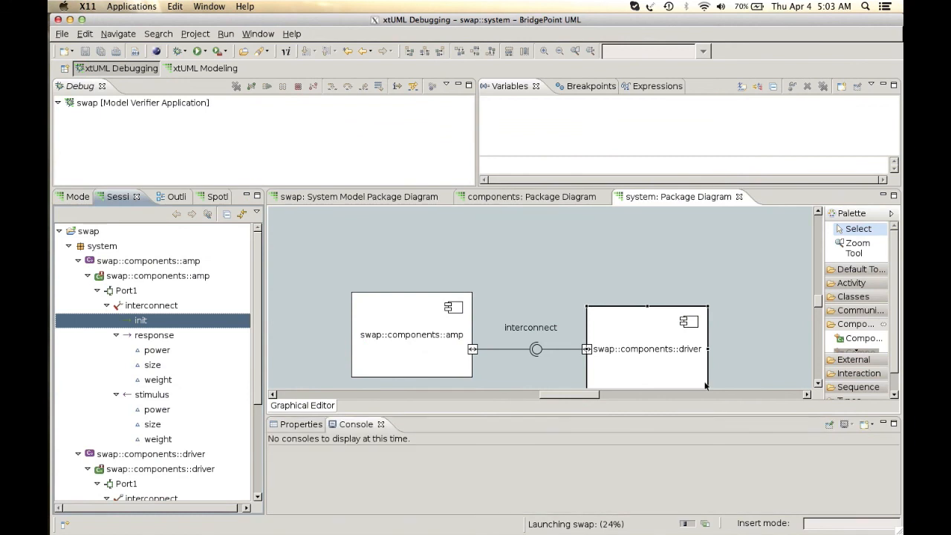